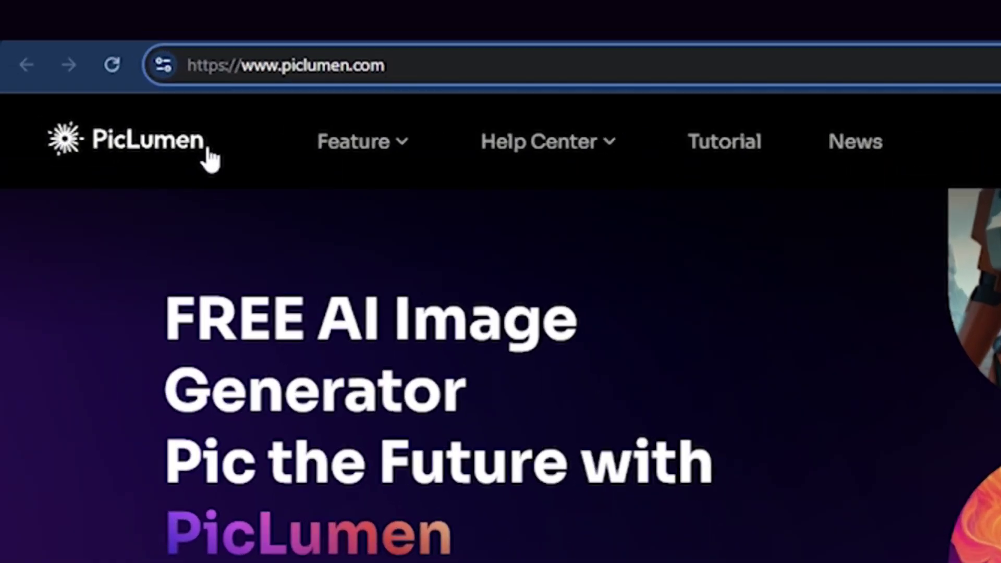
Look through the feature sections on the PicLumen home page
mouse_move(366, 172)
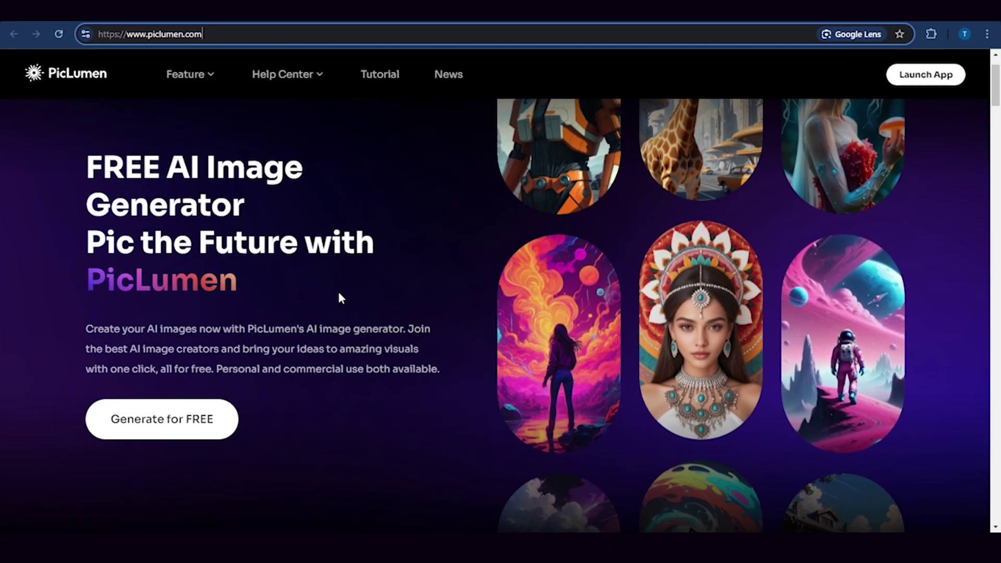
scroll(337, 292, "down", 9)
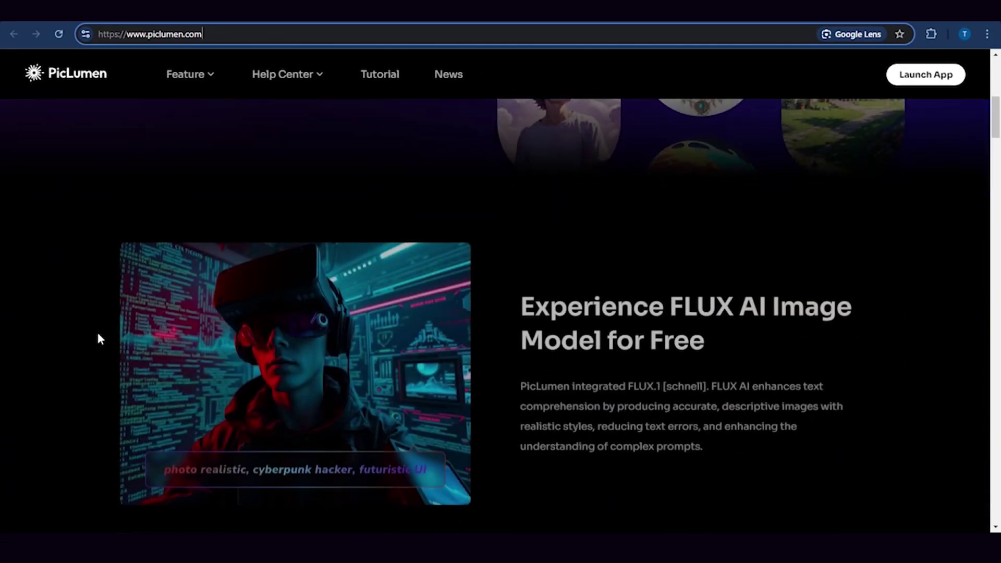
scroll(6, 383, "down", 2)
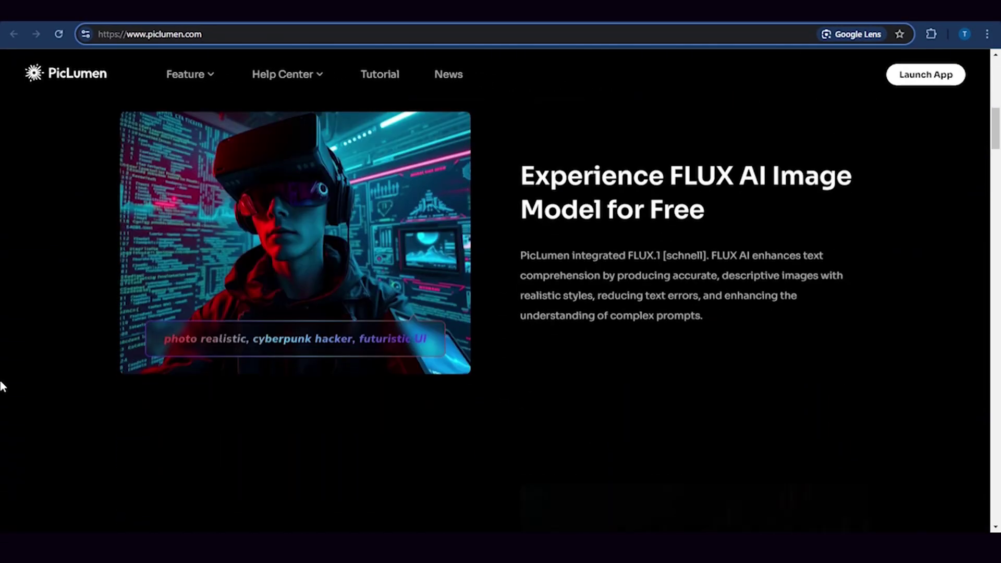
scroll(5, 383, "down", 5)
scroll(792, 424, "down", 10)
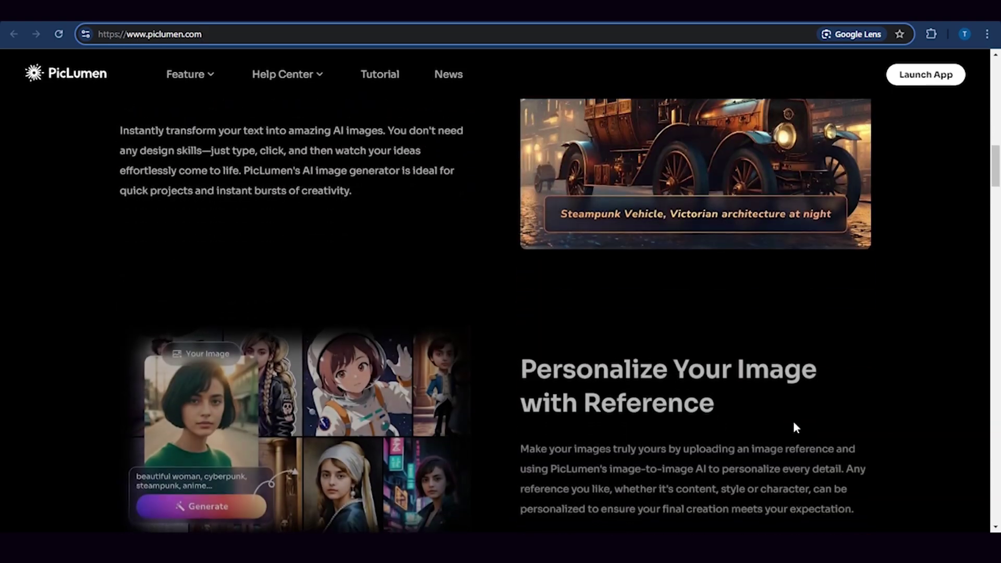
scroll(495, 313, "down", 10)
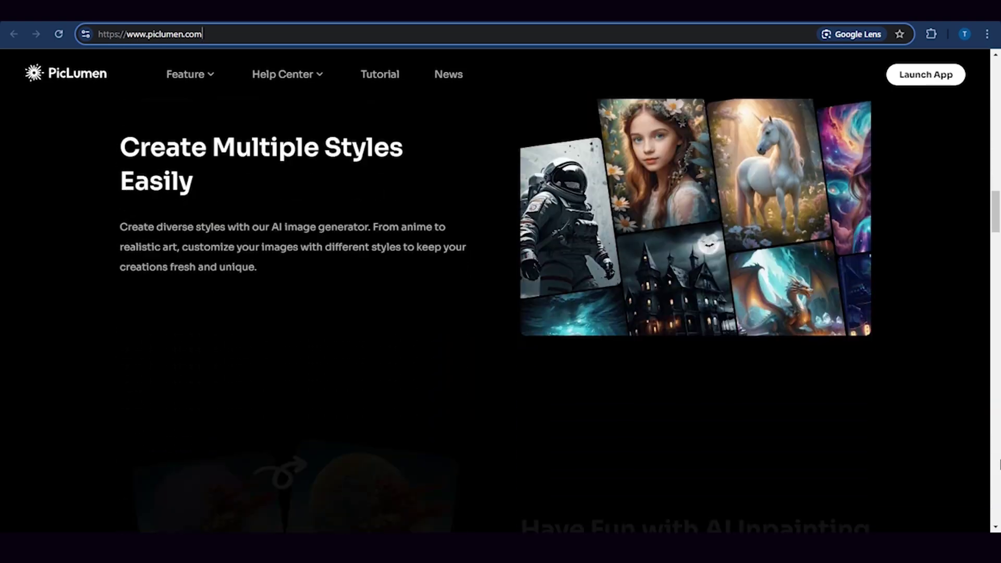
scroll(999, 464, "down", 4)
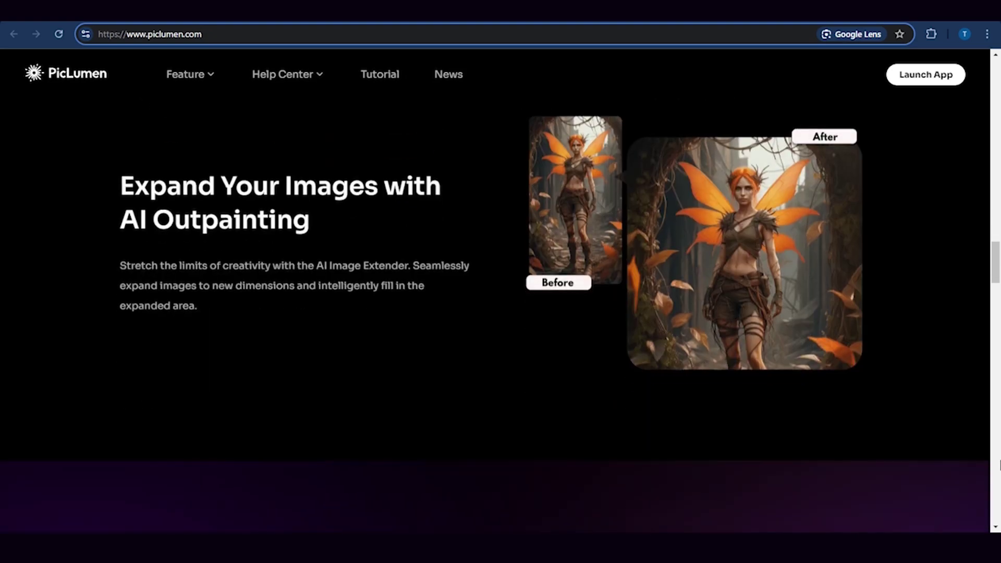
scroll(998, 463, "down", 5)
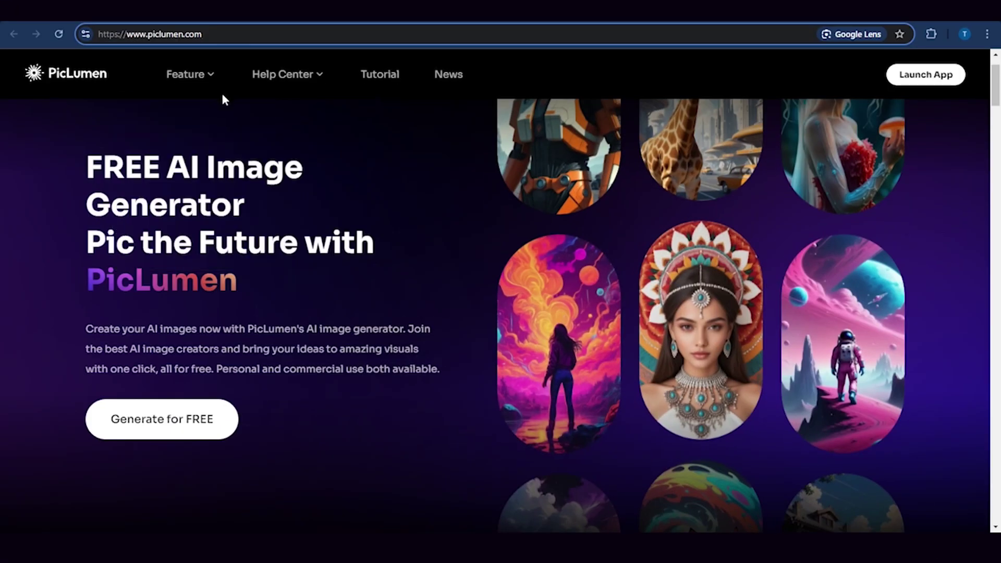
mouse_move(207, 83)
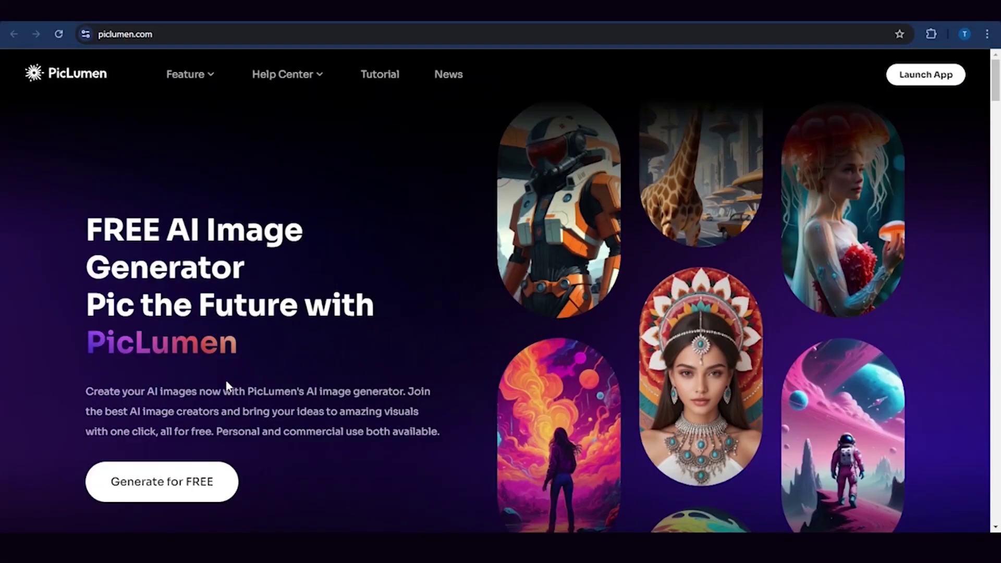
Open the free image generator from the home page and sign in with the Google account
left_click(195, 482)
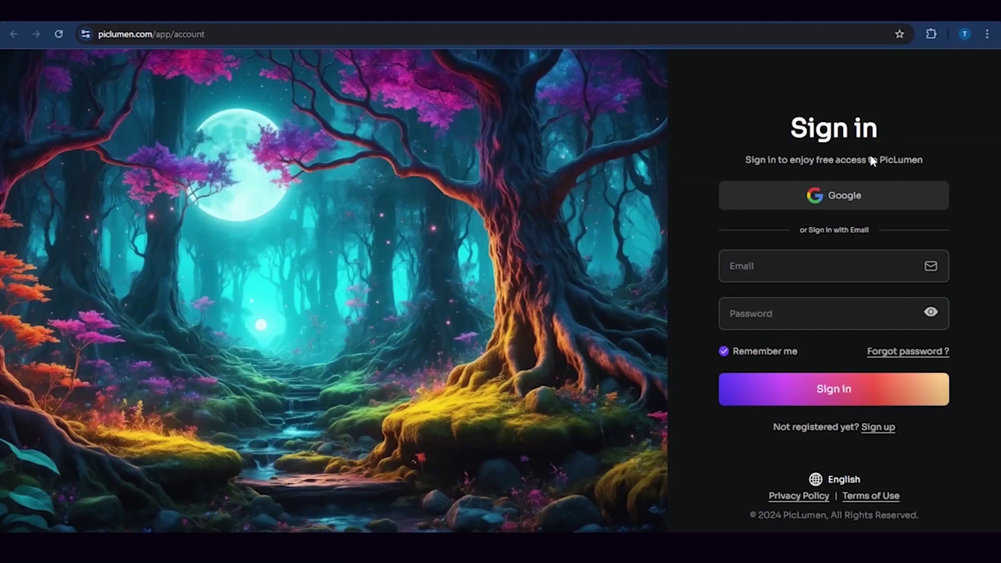
left_click(851, 202)
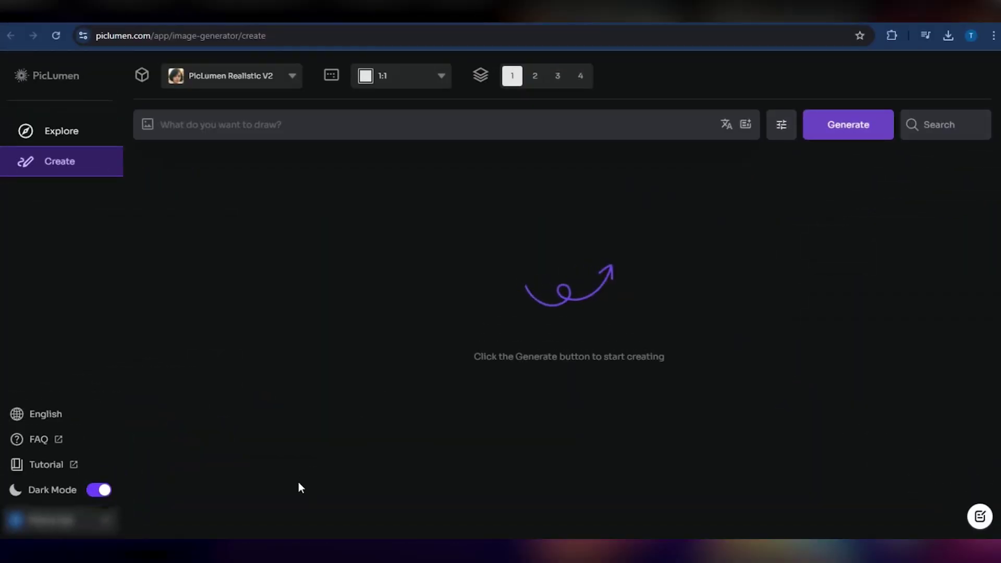
left_click(73, 416)
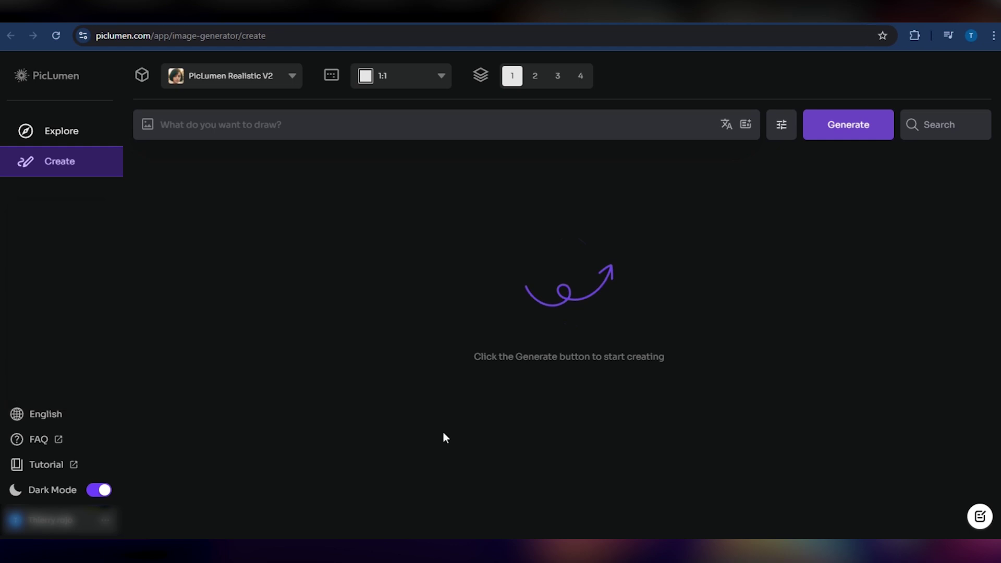
Enter "Voiture volant" as the image prompt and auto-translate it into English
left_click(352, 130)
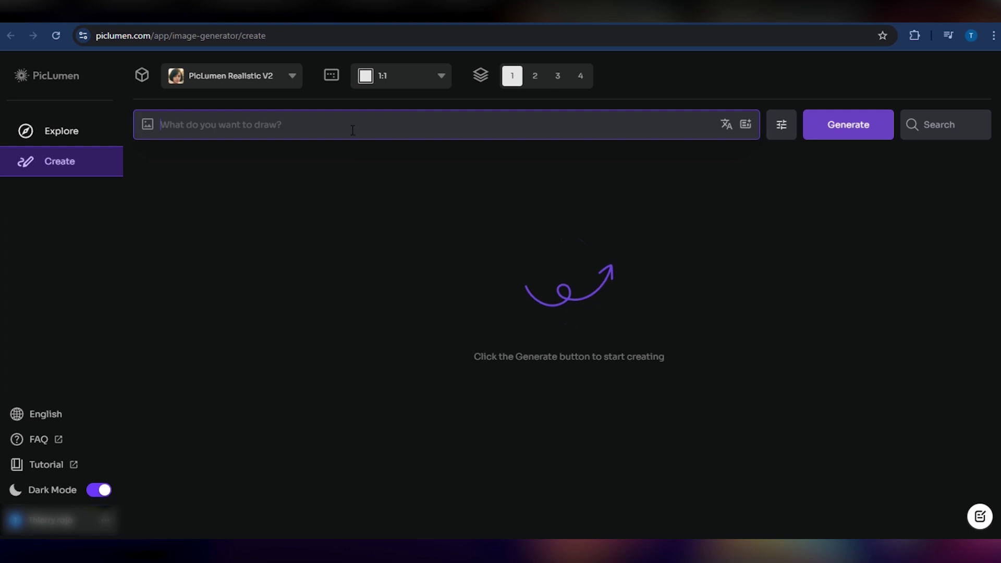
type("Voiture volant")
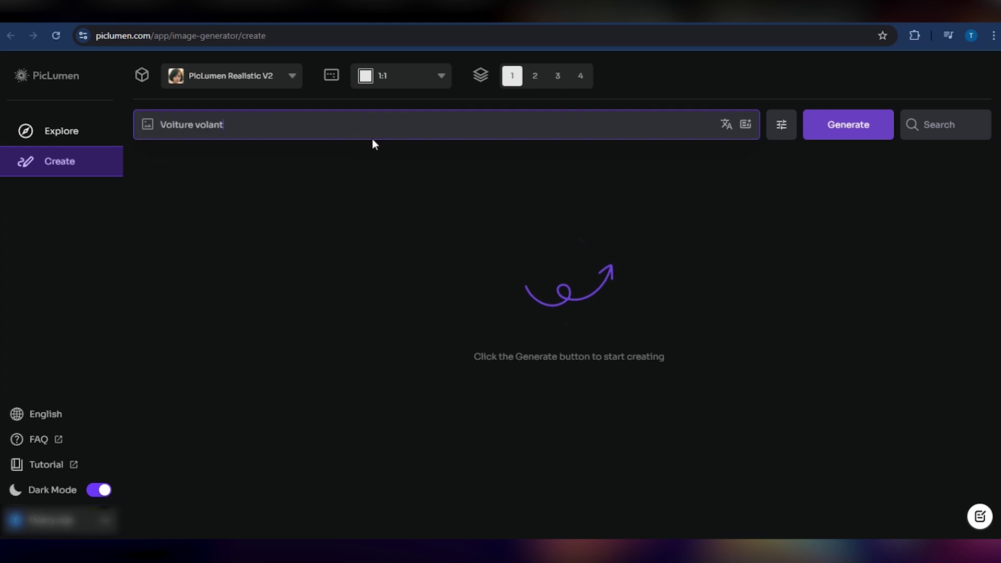
left_click(729, 128)
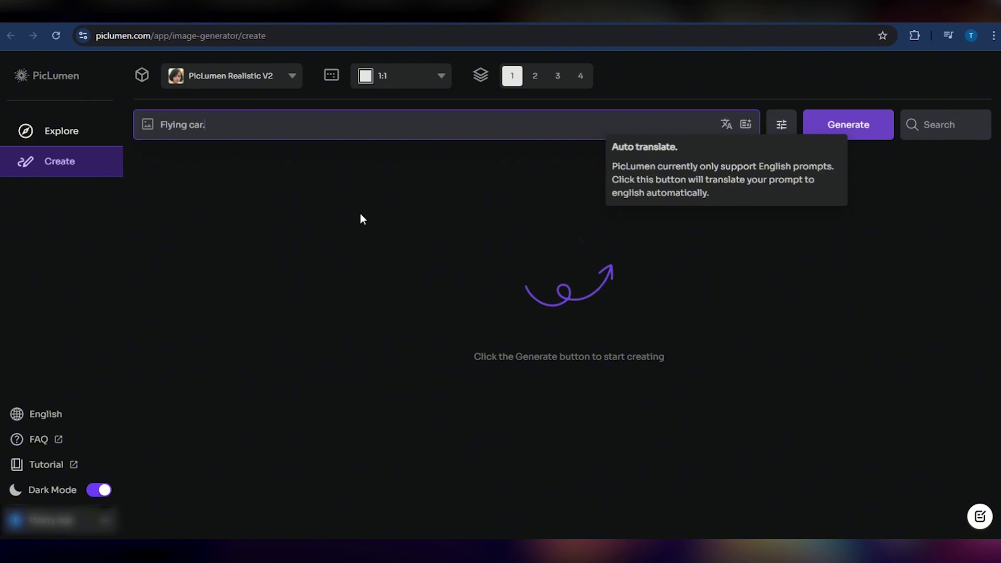
Browse the community images in Explore and view the details of the dwarf druid in green and leather armor
left_click(85, 131)
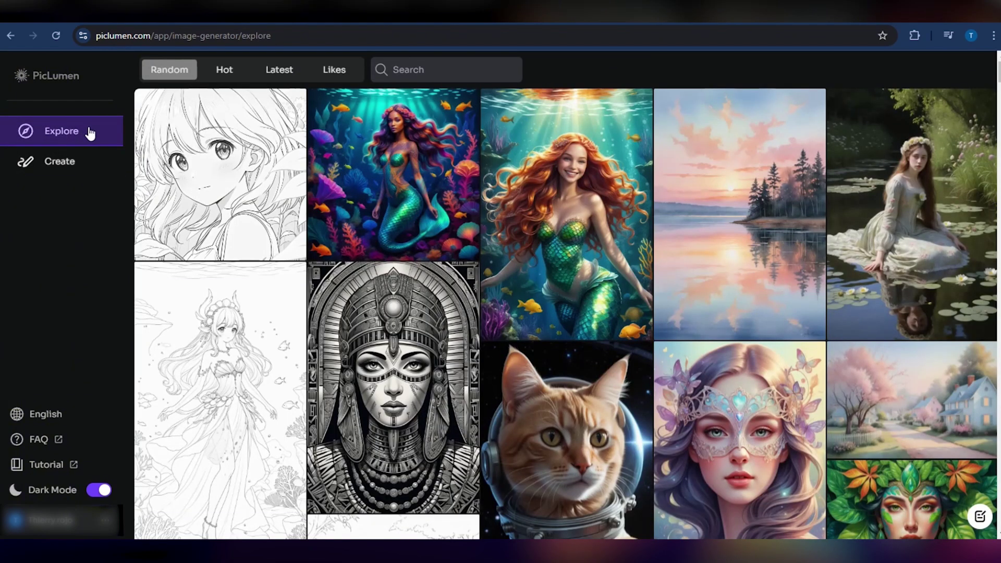
scroll(595, 279, "down", 5)
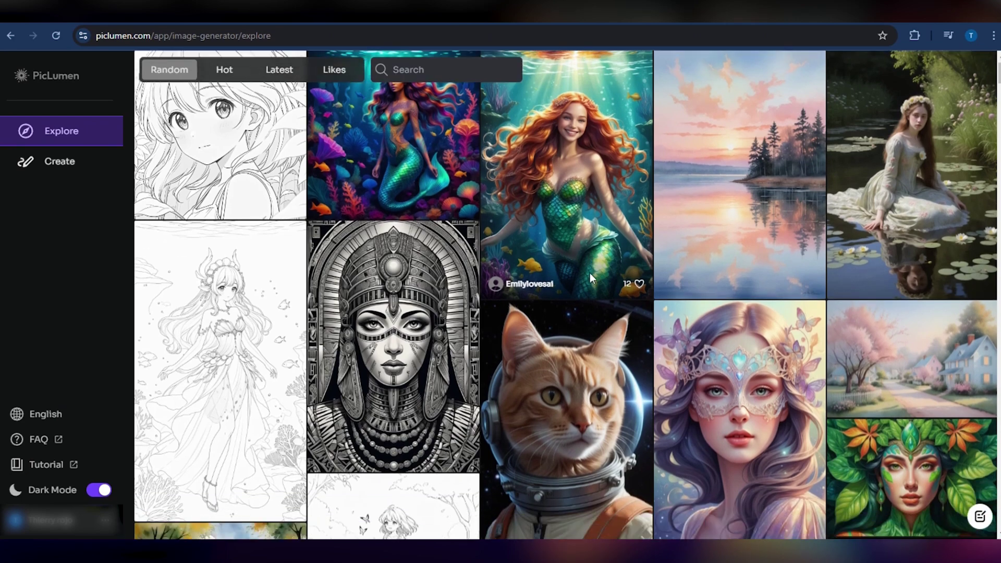
scroll(595, 280, "down", 3)
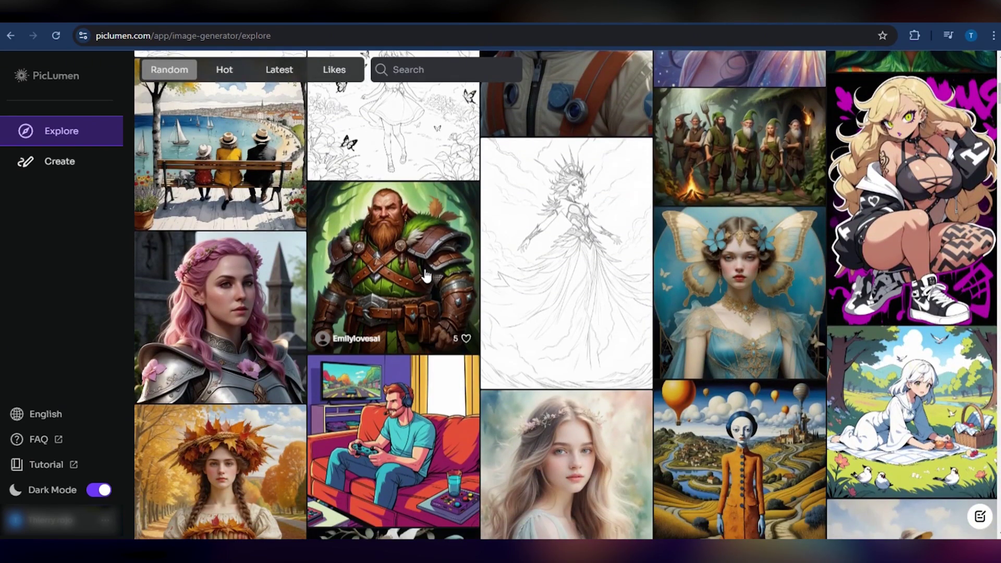
left_click(425, 274)
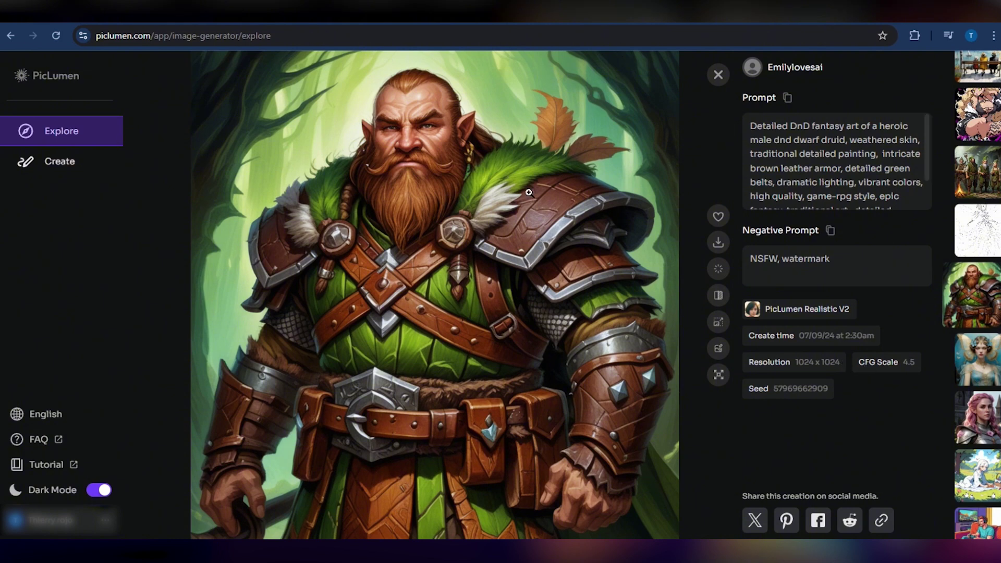
Return to image creation and look over the available models and aspect ratios
left_click(82, 164)
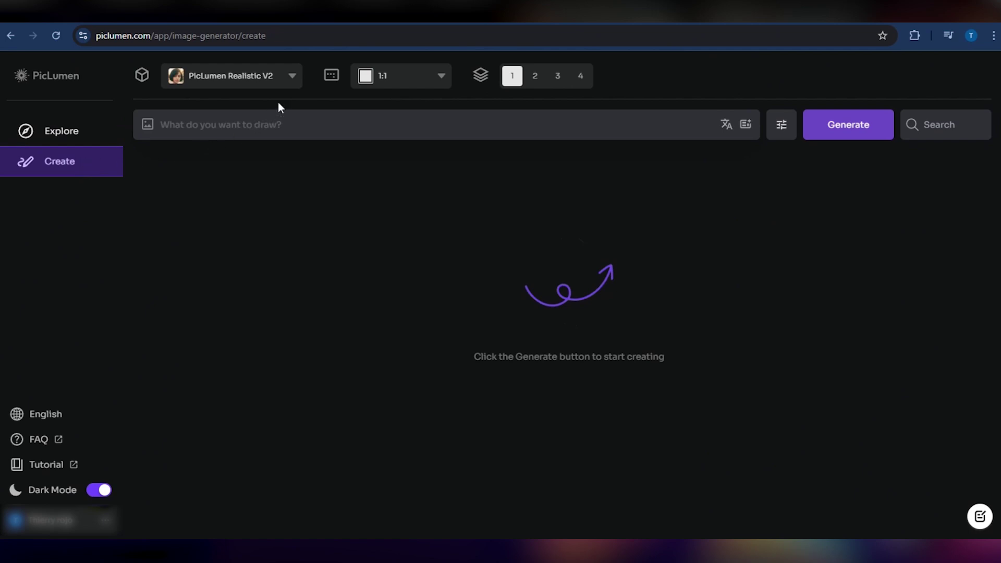
left_click(298, 79)
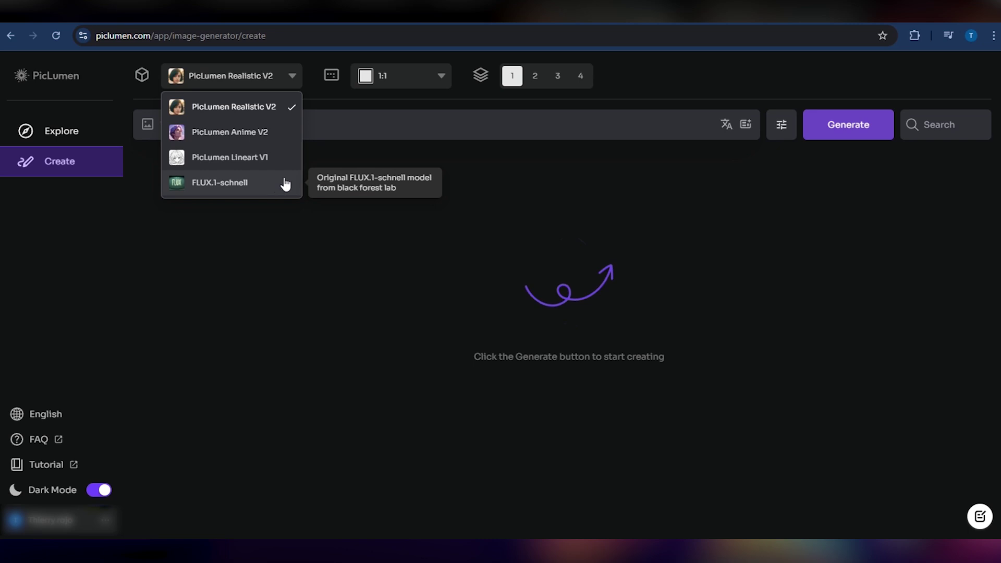
left_click(443, 78)
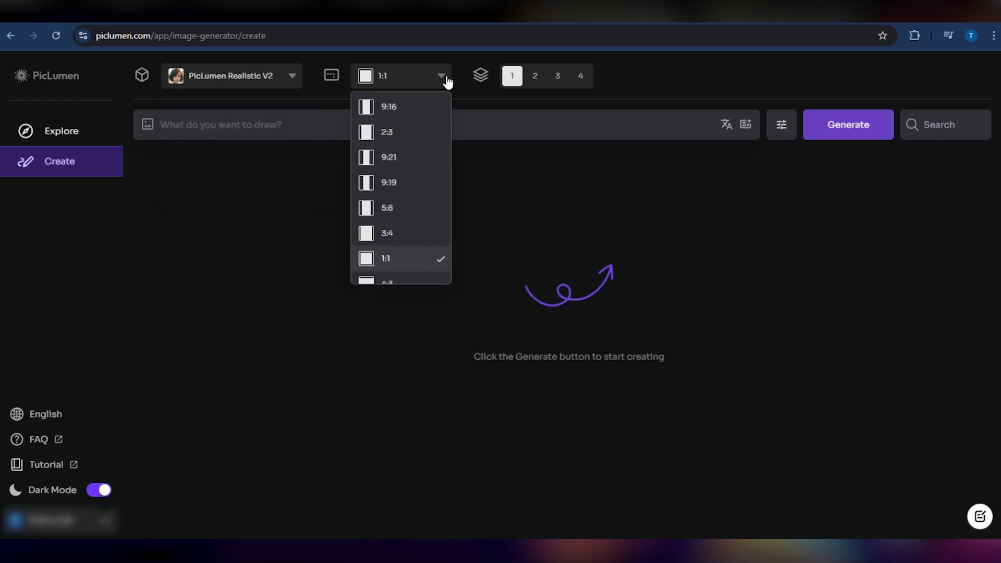
scroll(433, 132, "down", 3)
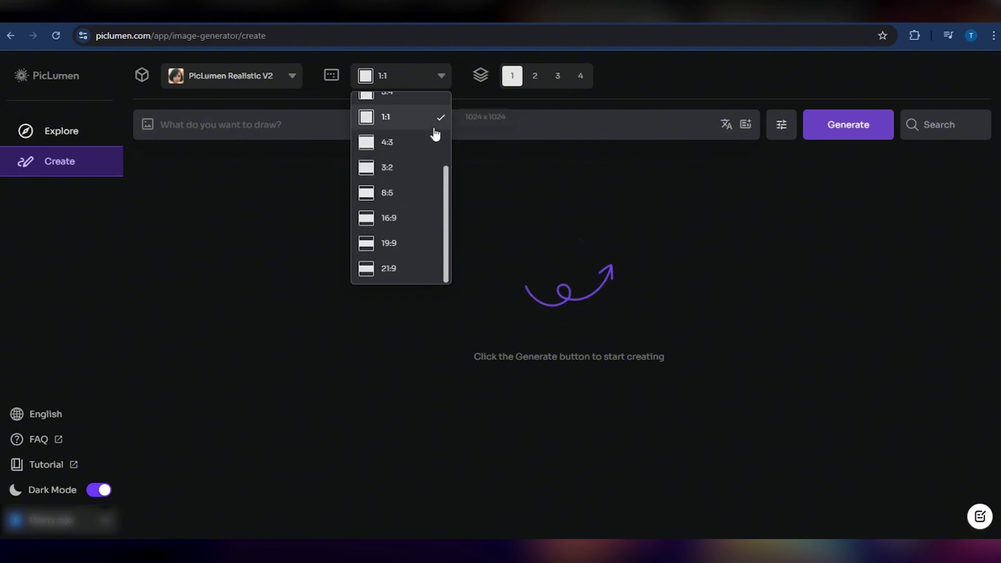
Set the number of images to 4 and open the reference image upload area
left_click(535, 86)
left_click(559, 87)
left_click(583, 87)
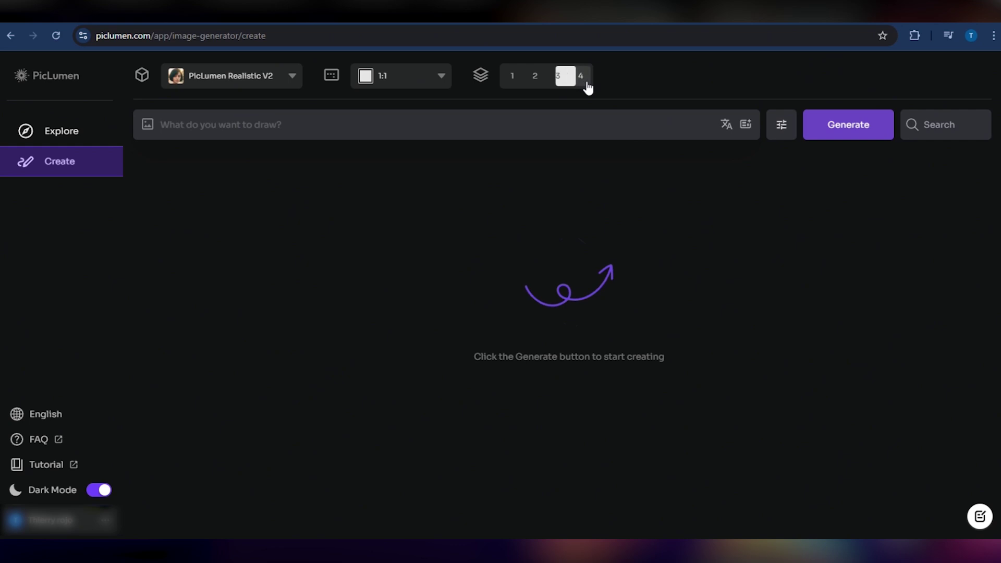
left_click(148, 125)
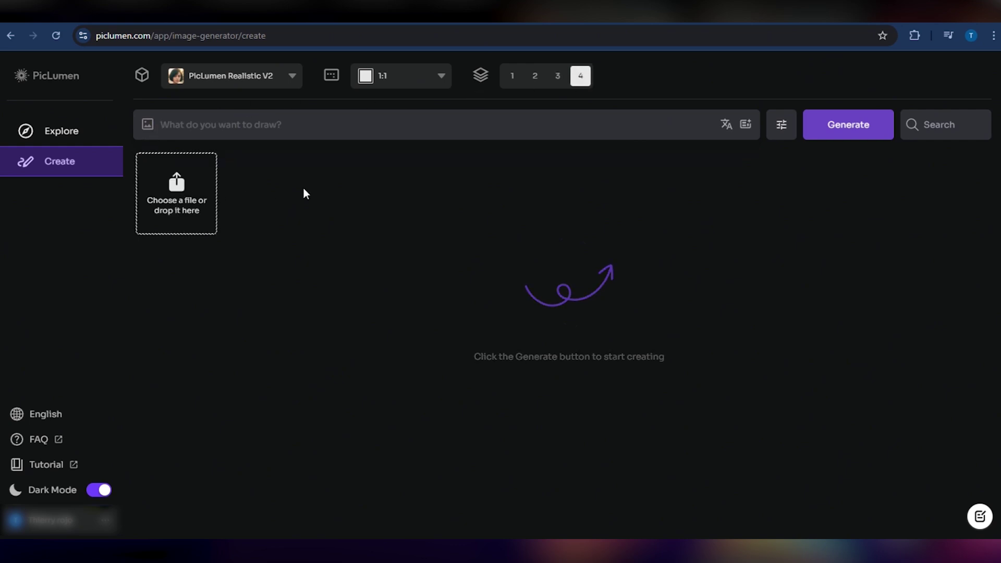
Replace the negative prompt with "Déformation, nudité" and enter "aquarelle, photographie, cinématique" as the main prompt
left_click(785, 128)
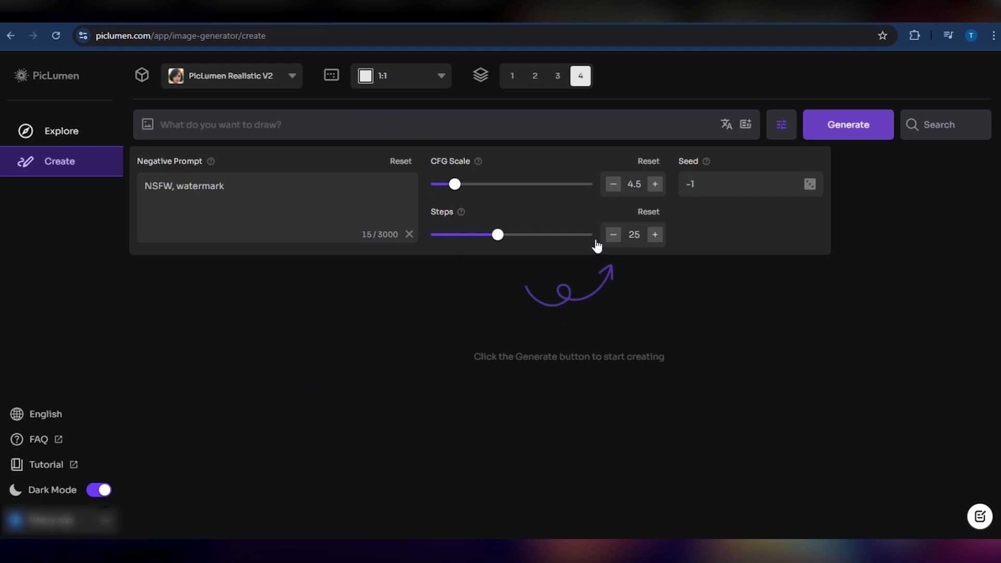
left_click(350, 234)
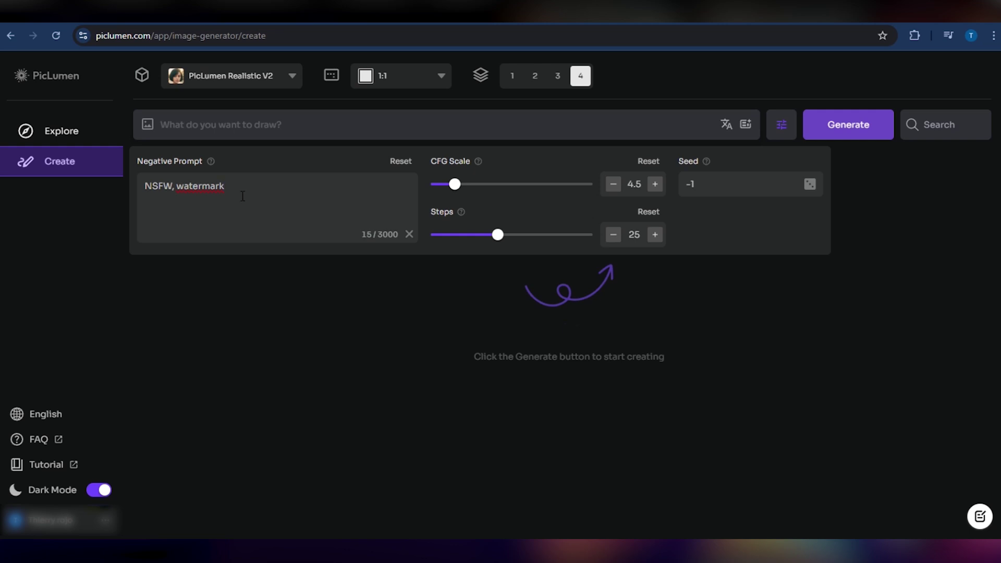
left_click_drag(242, 194, 146, 183)
type("Déformation, nudité")
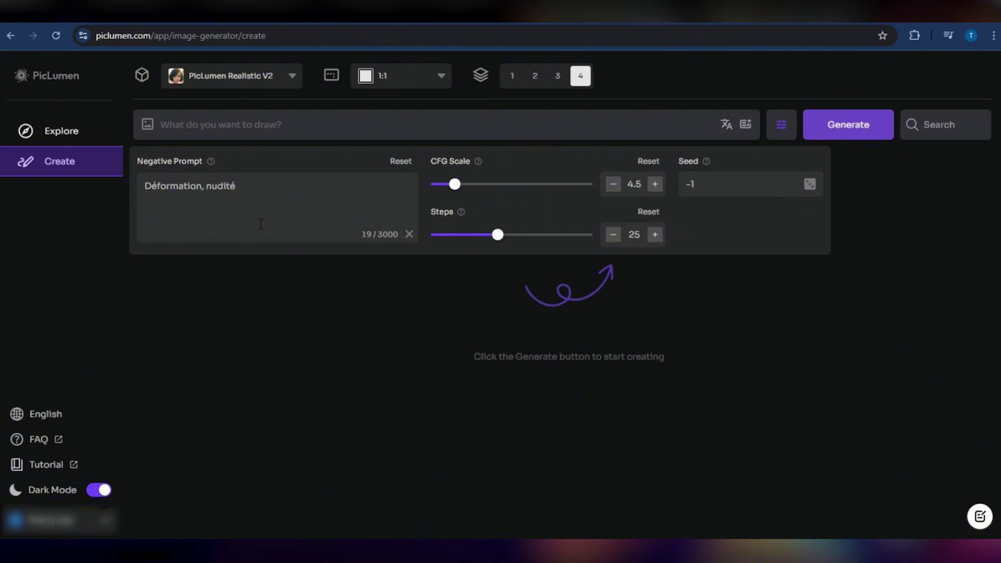
left_click(225, 134)
type("aquarelle, photographie, cinématique")
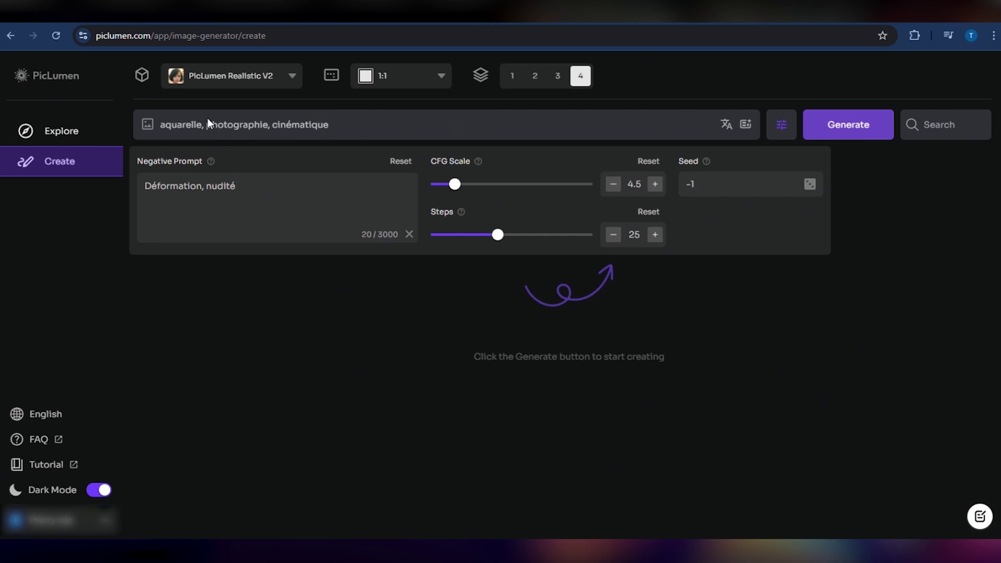
Enter a hyper realistic, upper-body prompt: blond blue-eyed girl, red rose, white dress, intense impressionism, colorful background, neo-classicism, light color, watercolor style
left_click(292, 77)
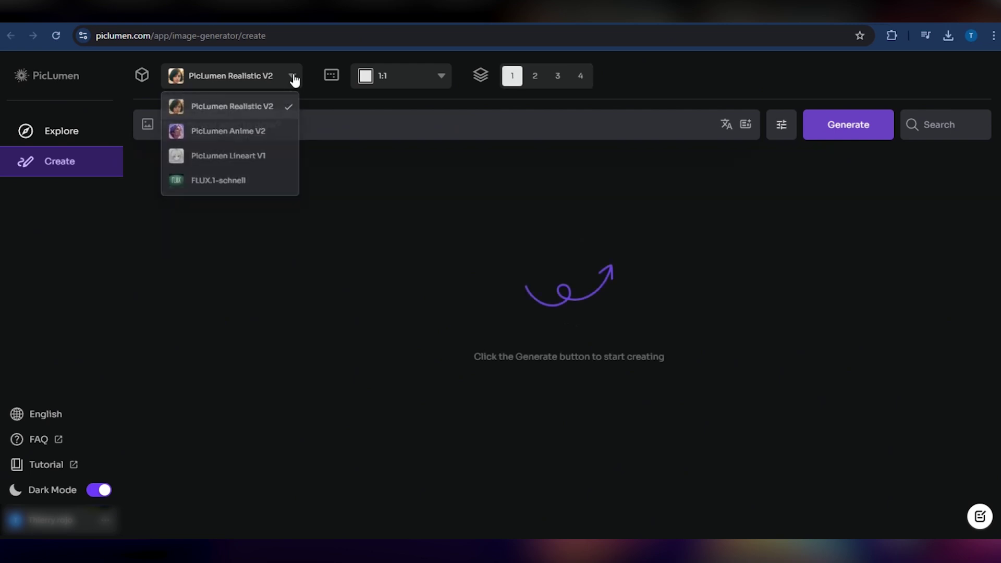
left_click(292, 76)
left_click(272, 127)
type("hyper realistic upper body short of a girl with blond hair et big blue eyes holding a red rose, wearing white dress, intense impressionism, colorful background, neo-classicism, light color, watercolor style")
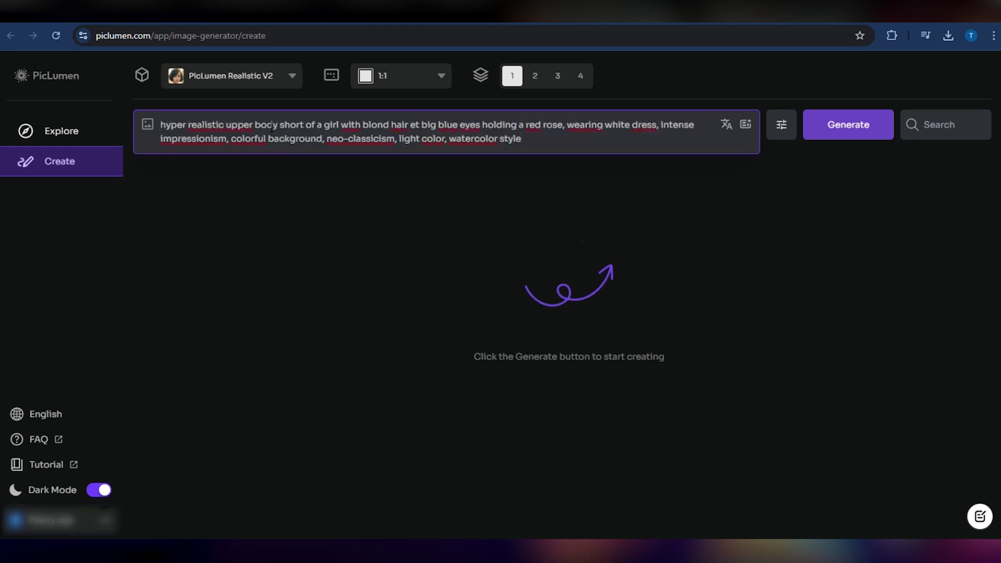
Set the aspect ratio to 9:16 and the number of images to 4, and generate the images
left_click(441, 79)
left_click(415, 110)
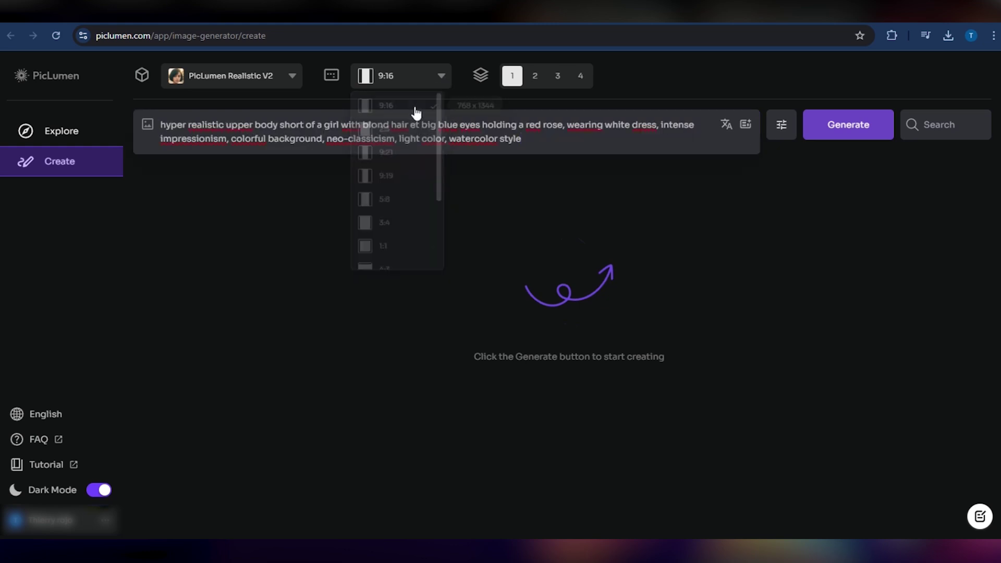
left_click(587, 81)
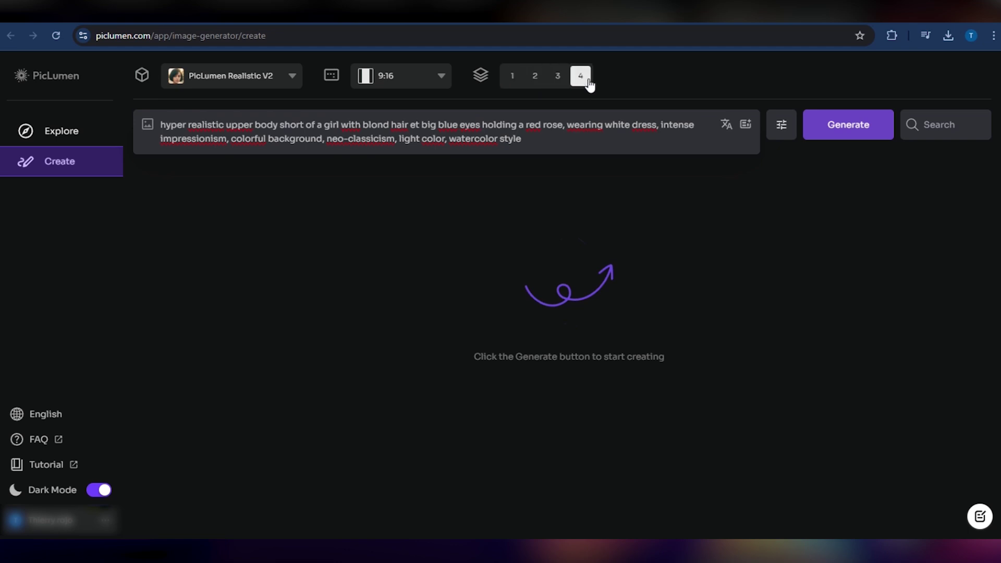
left_click(844, 132)
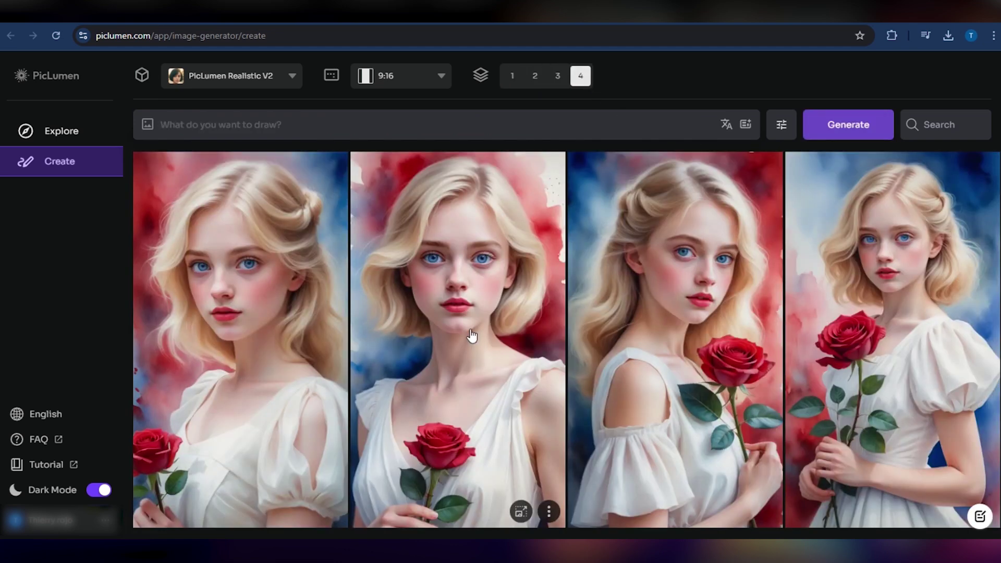
Open the first generated portrait in detail view and examine its Upscale options without applying them
left_click(290, 284)
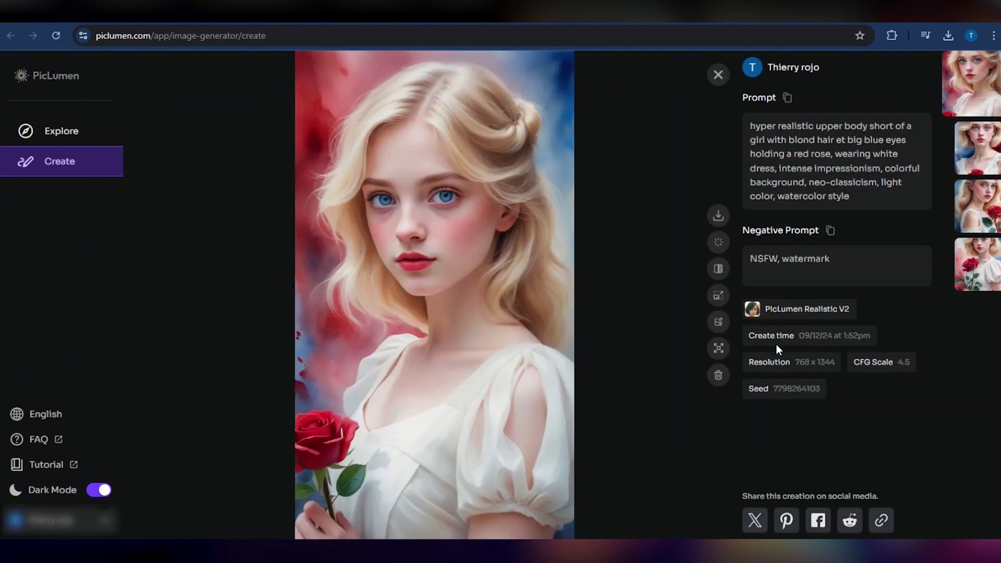
left_click(724, 247)
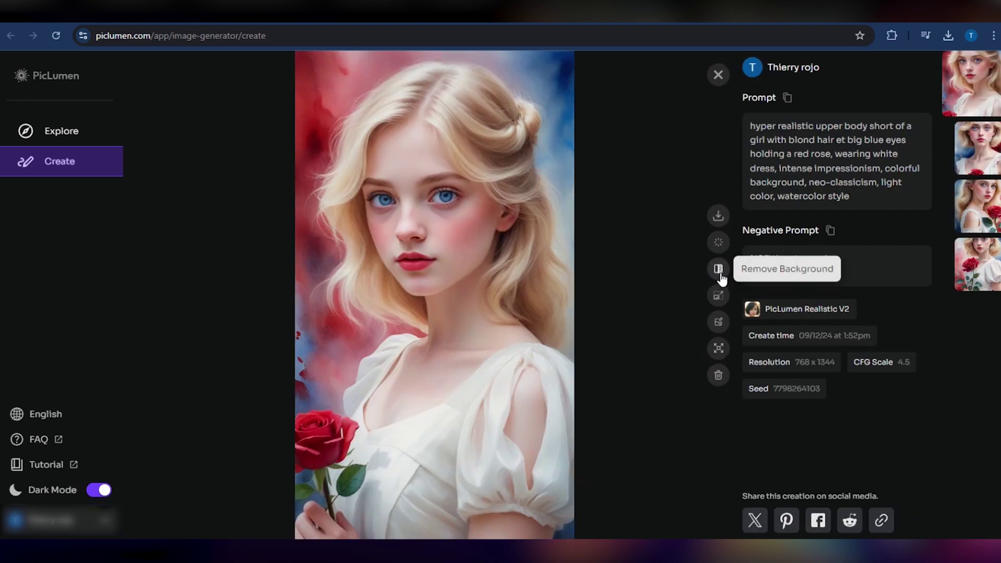
left_click(718, 296)
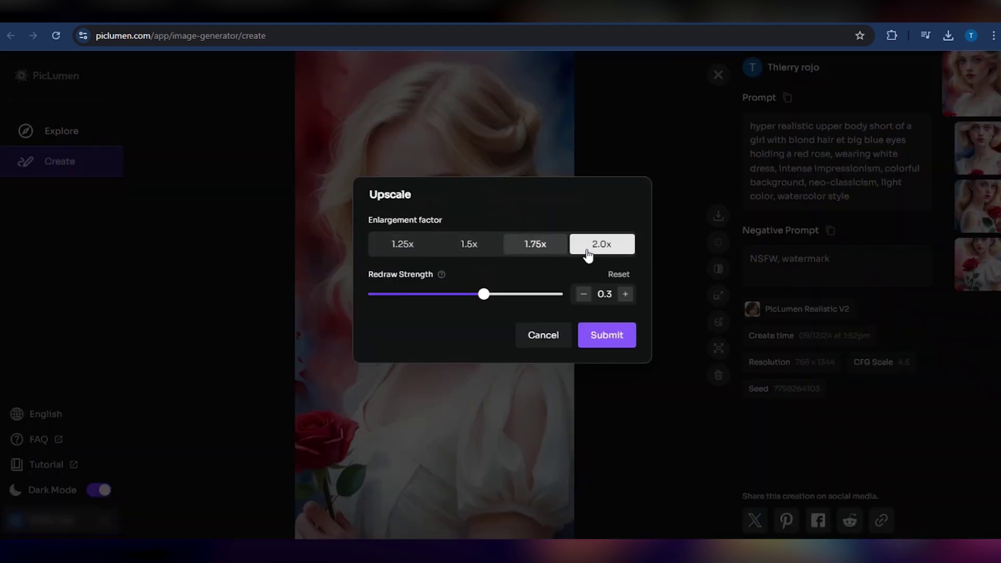
mouse_move(494, 301)
left_click(556, 340)
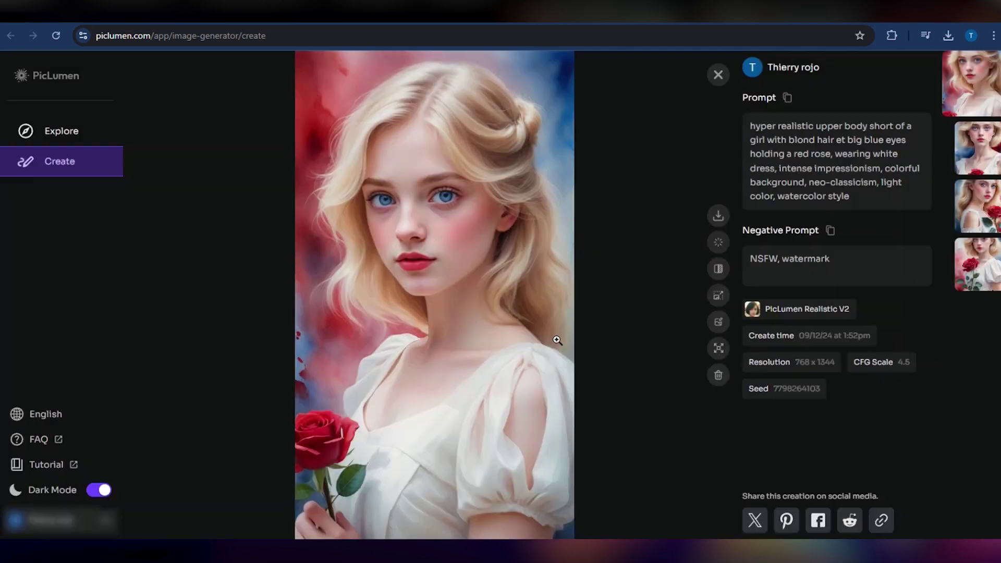
Start an inpaint of the portrait and mask the whole red rose, enlarging the brush from the first stroke to 65px at the end
left_click(724, 325)
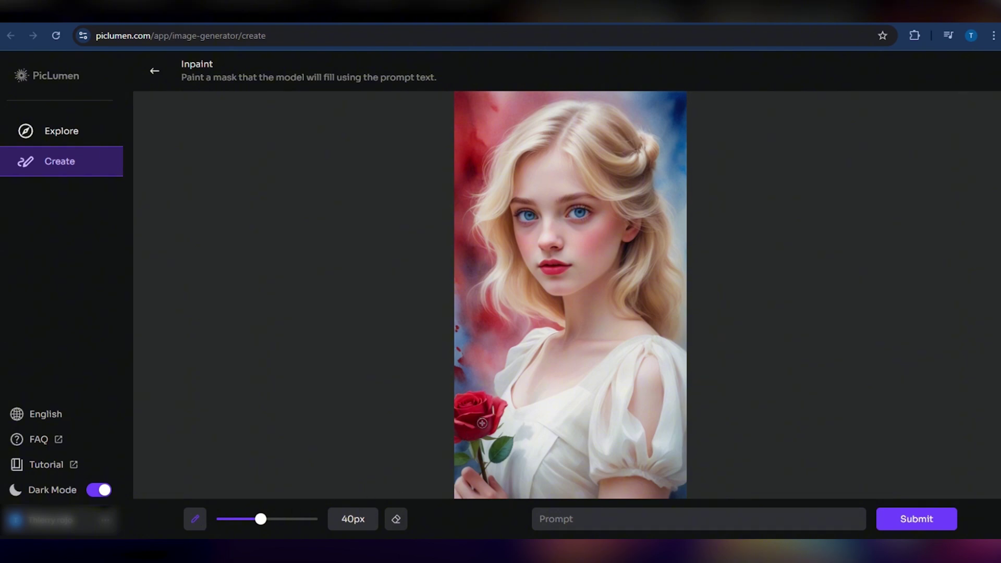
mouse_move(479, 419)
left_mouse_down()
mouse_move(477, 403)
mouse_move(458, 400)
left_mouse_up()
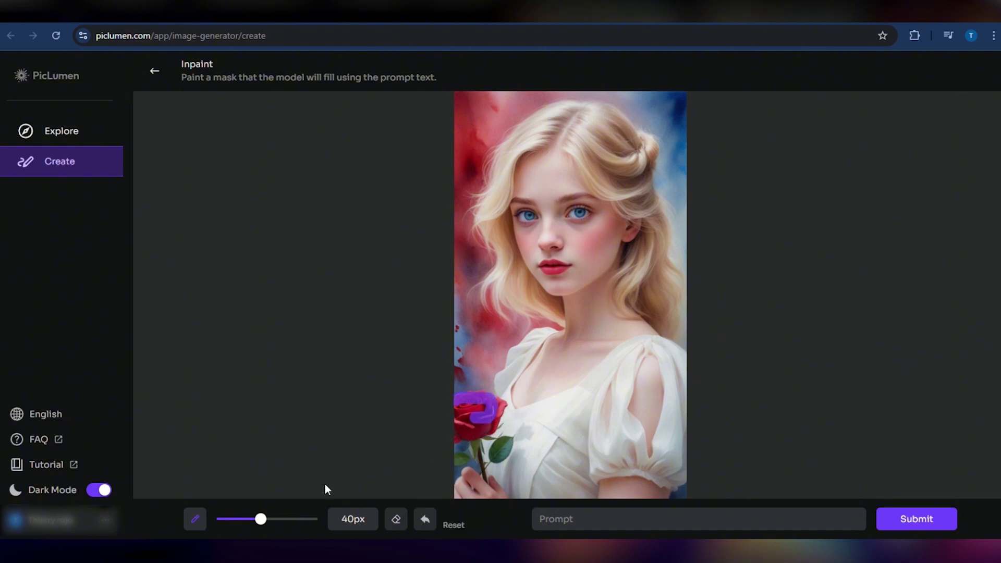
left_click_drag(303, 524, 312, 518)
left_click_drag(500, 451, 474, 414)
left_click_drag(312, 519, 293, 519)
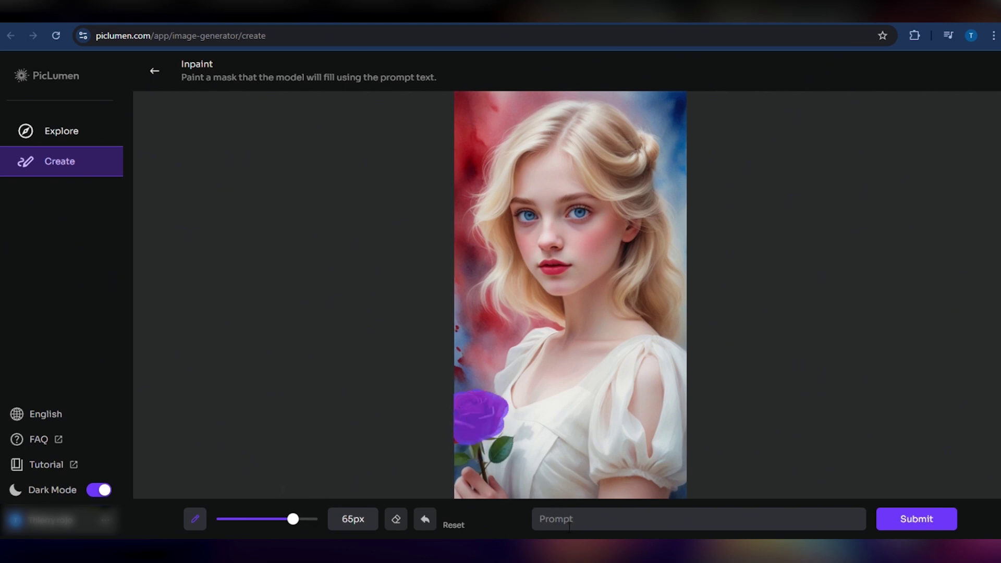
Enter "Rose violet" as the inpaint prompt and submit the masked rose for regeneration
left_click(569, 521)
type("Rose violet")
left_click(935, 521)
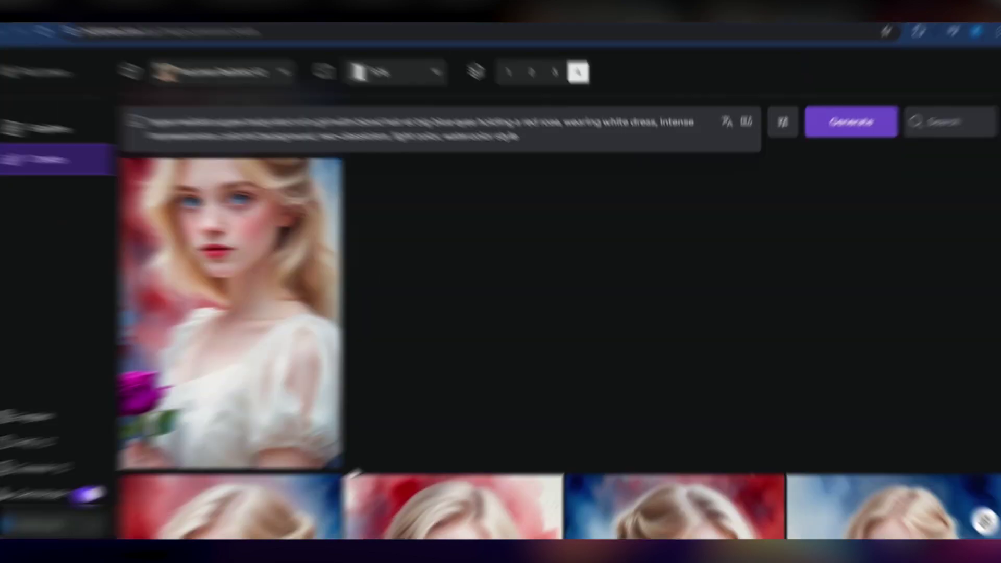
Open the violet-rose portrait in Expand and extend the canvas beyond its right, left and top edges to about 1017 x 1622 px
left_click(332, 448)
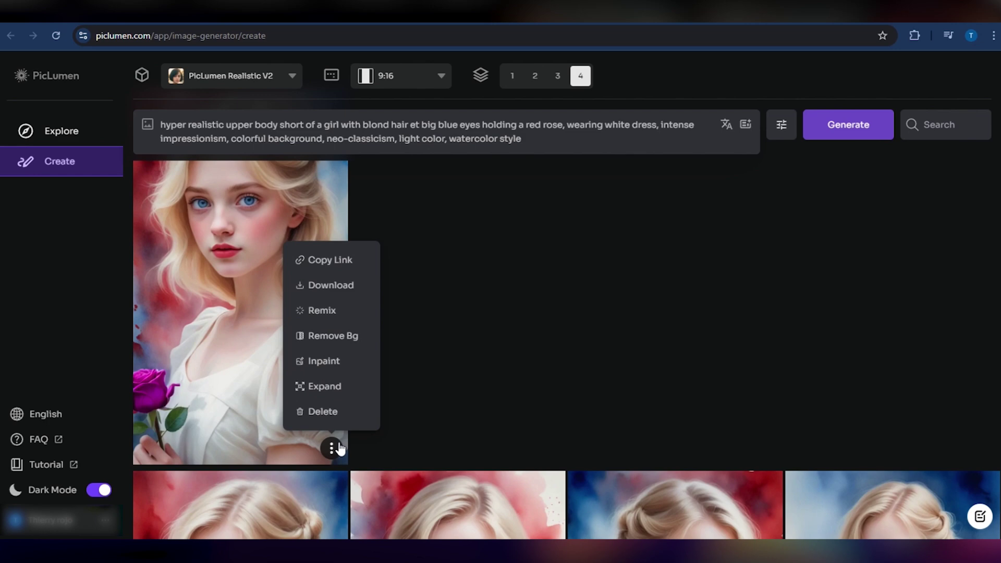
mouse_move(332, 447)
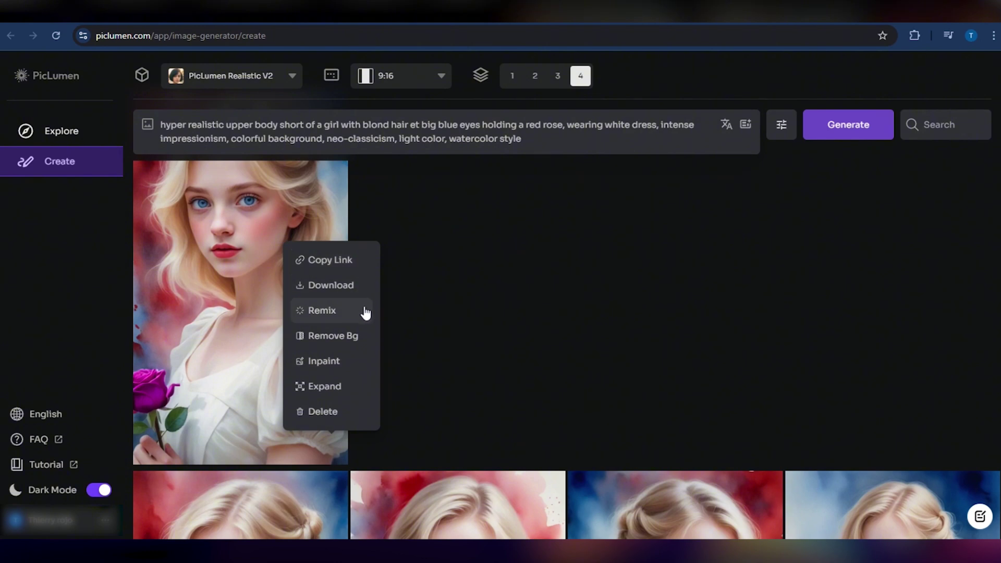
left_click(365, 390)
left_click_drag(649, 280, 666, 280)
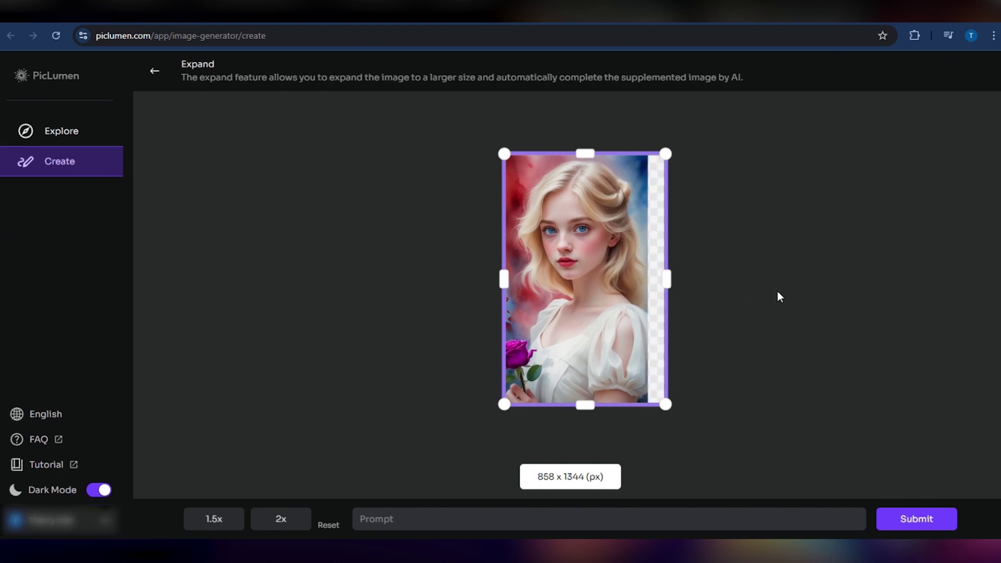
left_click_drag(503, 280, 474, 280)
left_click_drag(583, 155, 596, 68)
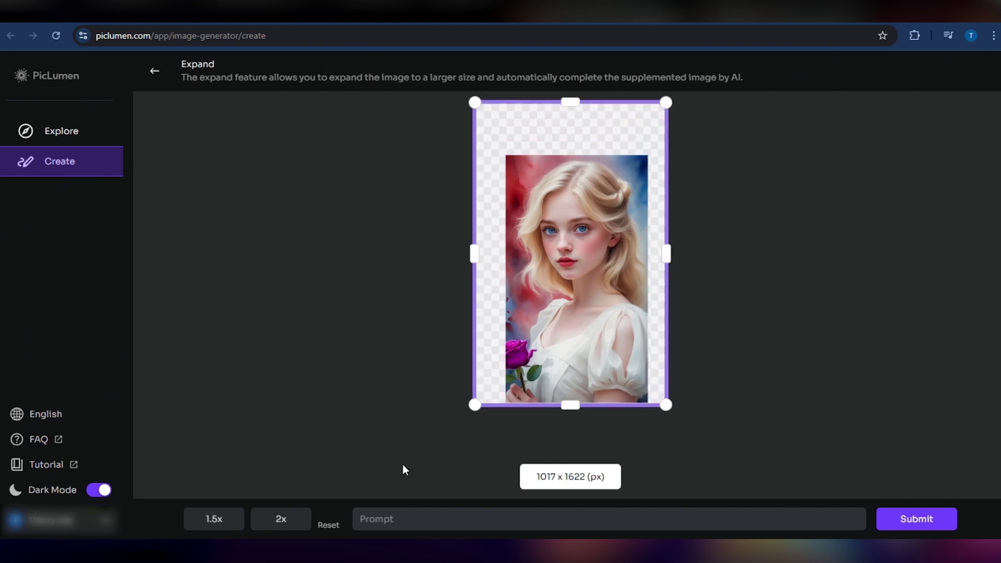
left_click(387, 521)
type("salut")
key("BackSpace")
key("BackSpace")
key("BackSpace")
key("BackSpace")
key("BackSpace")
Extend the canvas below the portrait as well and submit the expansion without a prompt
left_click_drag(570, 404, 570, 444)
left_click(913, 521)
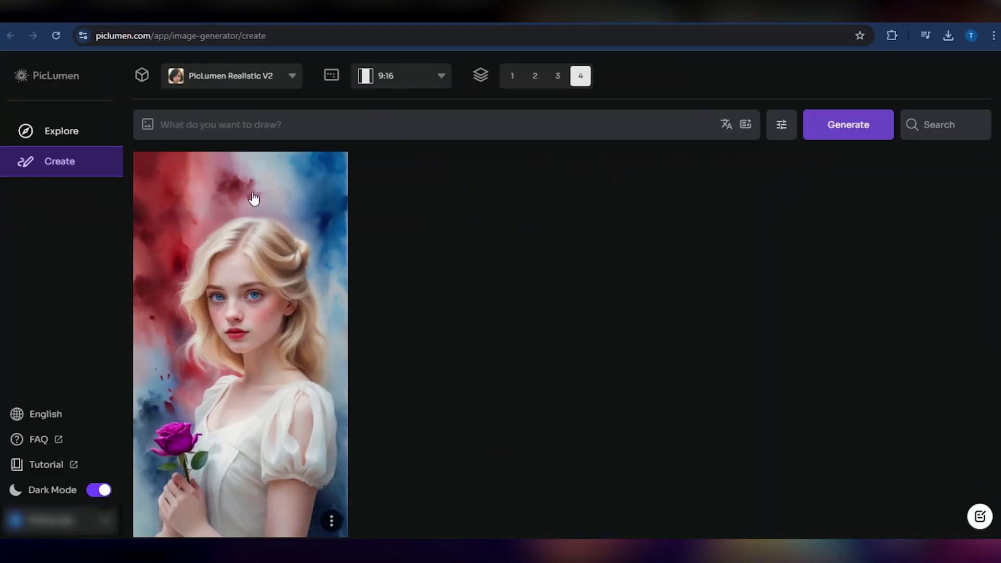
Upload the mountain pagoda picture as a reference image, try the Style Ref type, and choose Character Ref
left_click(156, 127)
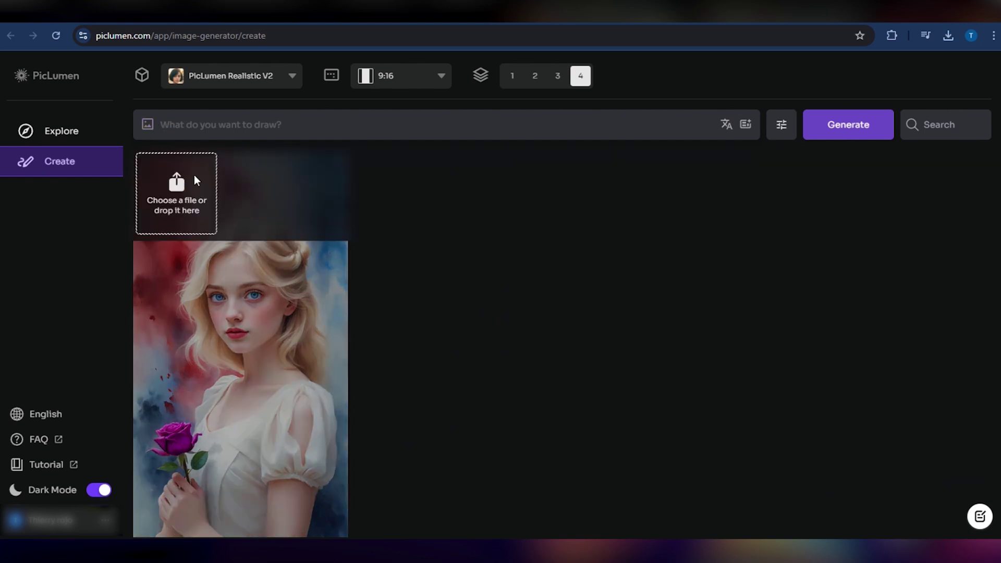
left_click(195, 177)
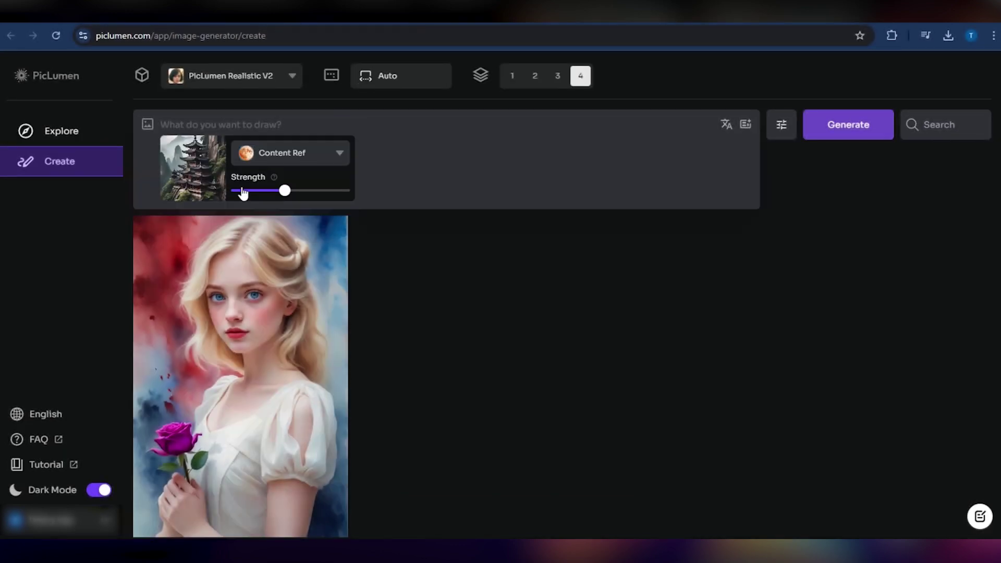
left_click(341, 161)
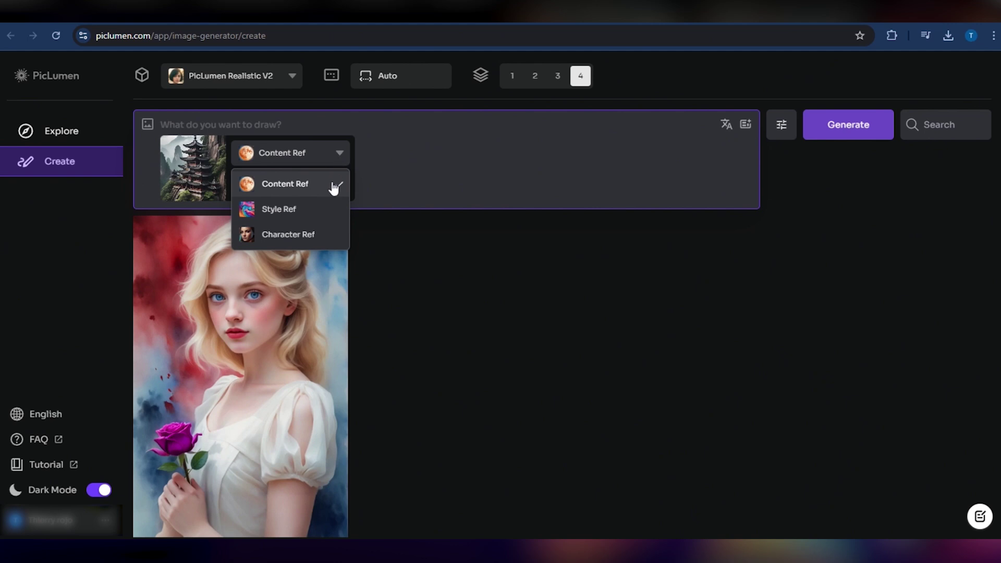
left_click(338, 215)
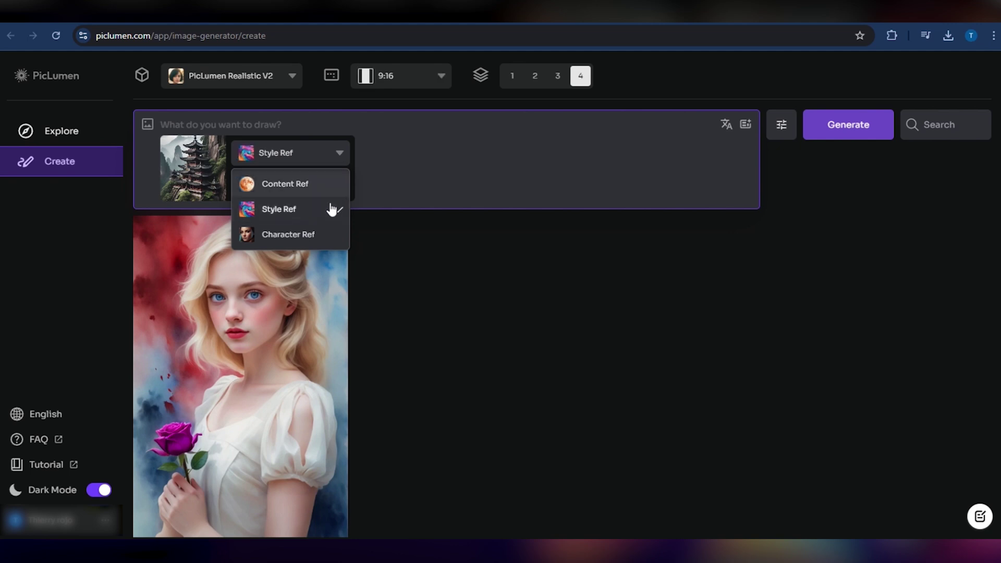
left_click(334, 239)
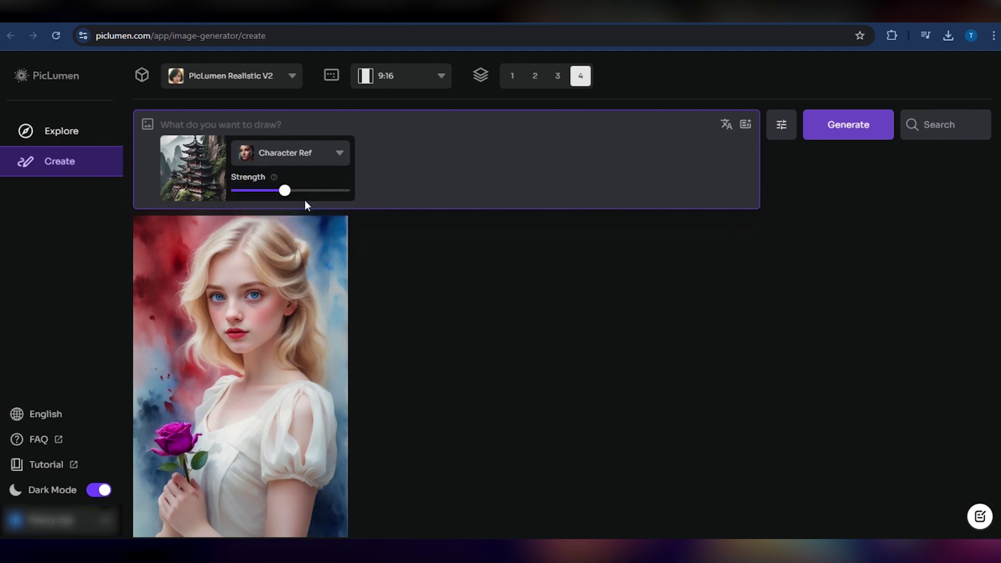
Adjust the reference strength and generate with "watercolor, light color, oil painting style, a towering ancient mountain under a light purple and blue sky"
mouse_move(305, 197)
left_mouse_down()
mouse_move(328, 197)
mouse_move(253, 195)
mouse_move(322, 200)
mouse_move(311, 197)
left_mouse_up()
type("watercolor, light color, oil painting style, a towering ancient mountain under a light purple and blue sky")
left_click(847, 130)
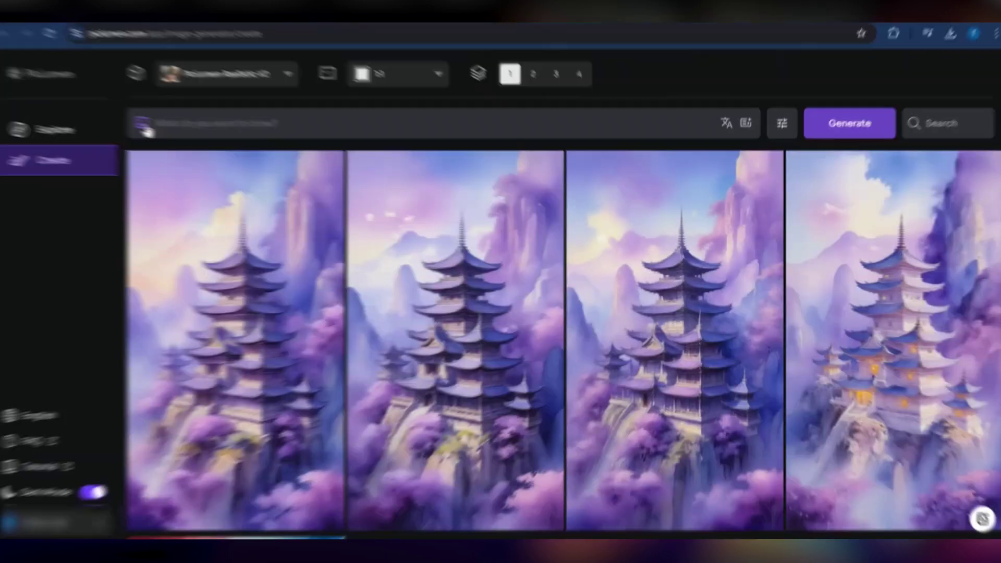
Add the pop-art woman picture as the reference image, set it to Style Ref, and raise its strength to 0.8
left_click(149, 125)
left_click(185, 178)
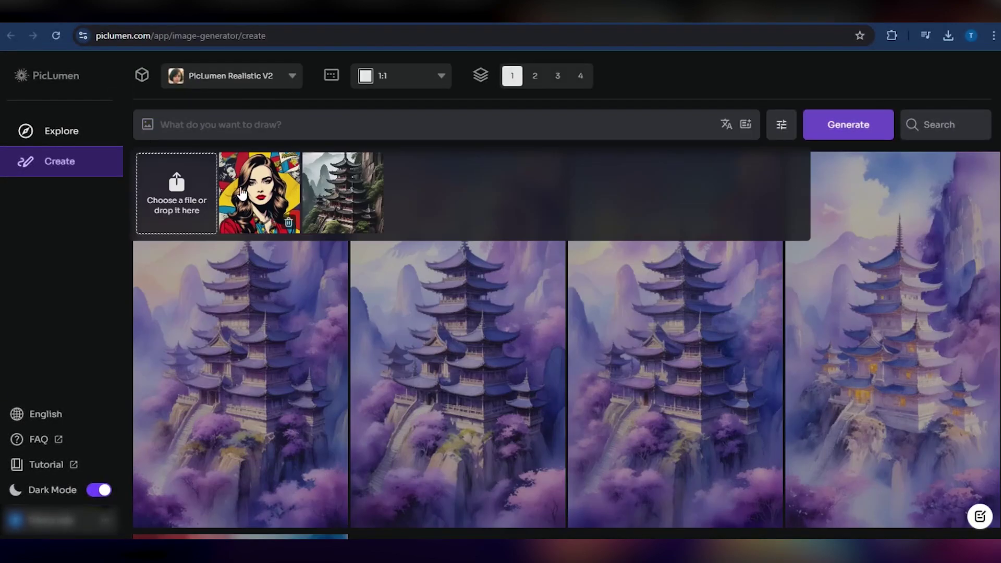
left_click(241, 194)
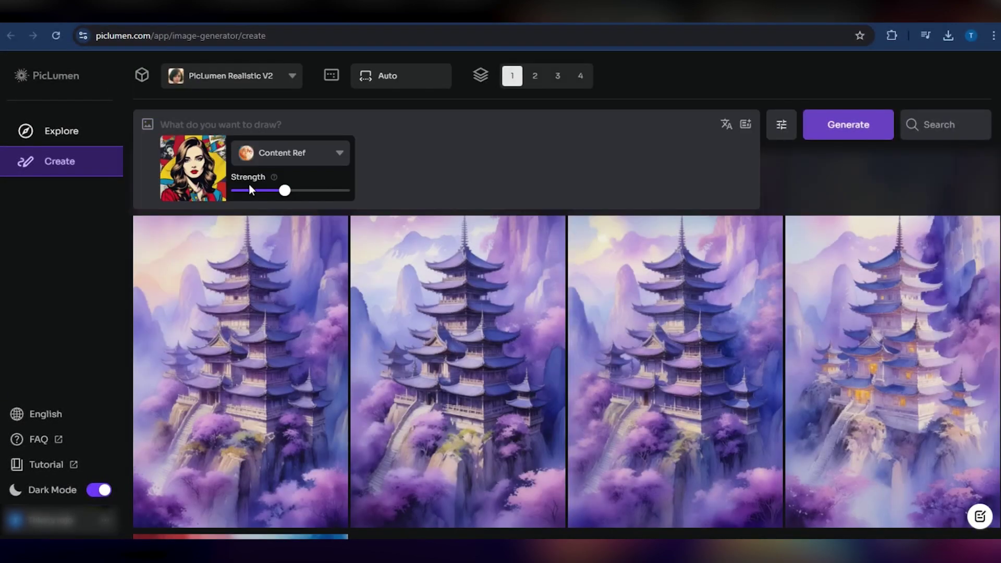
left_click(340, 153)
left_click(328, 208)
left_click_drag(285, 191, 320, 191)
Enter the prompt "upper body short of a girl with blond hair et big blue eyes holding a red rose" and generate the image
left_click(267, 127)
type("upper body short of a girl with blond hair et big blue eyes holding a red rose")
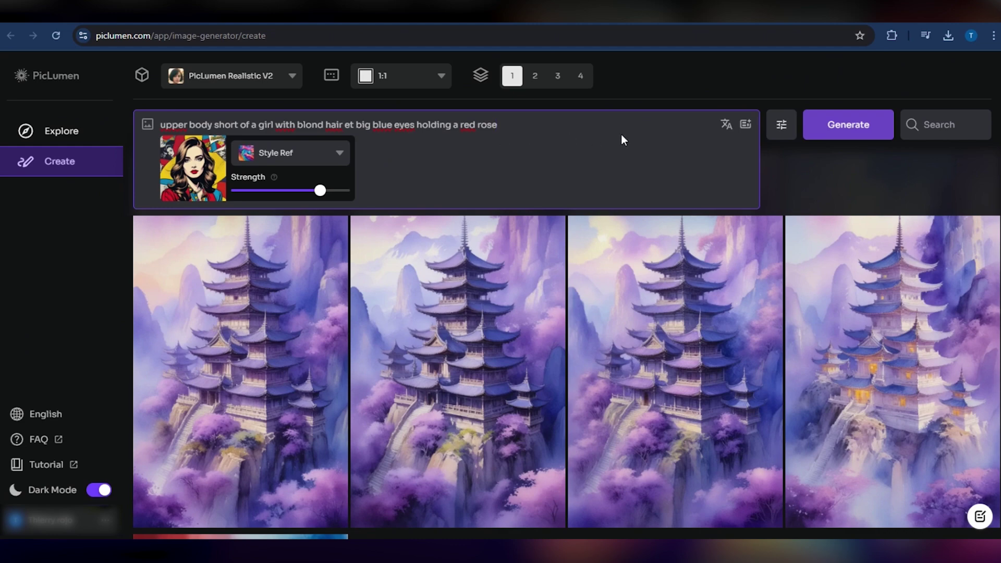
left_click(835, 132)
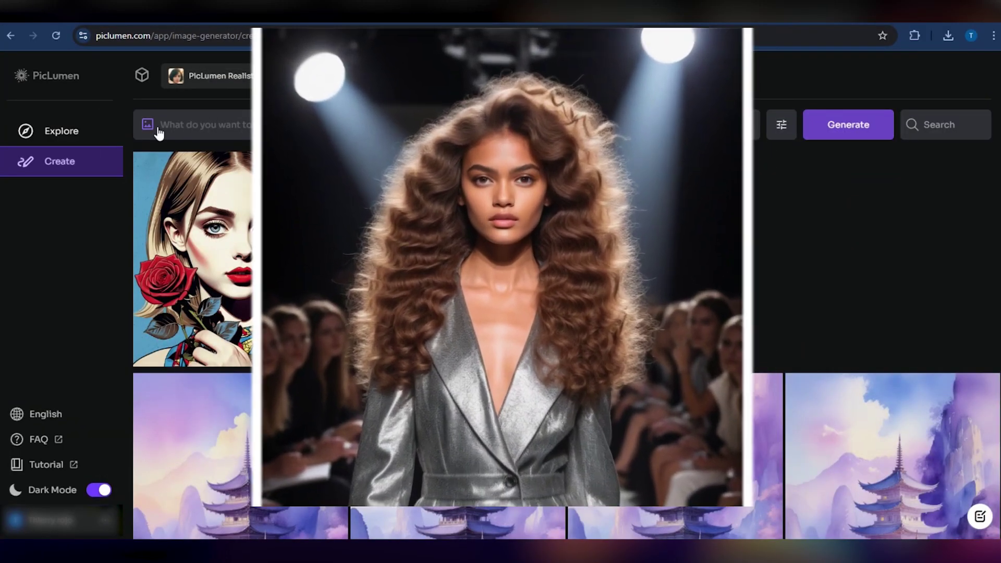
Add the curly-haired runway model picture as the reference image, set it to Character Ref, and raise its strength to 0.8
left_click(159, 132)
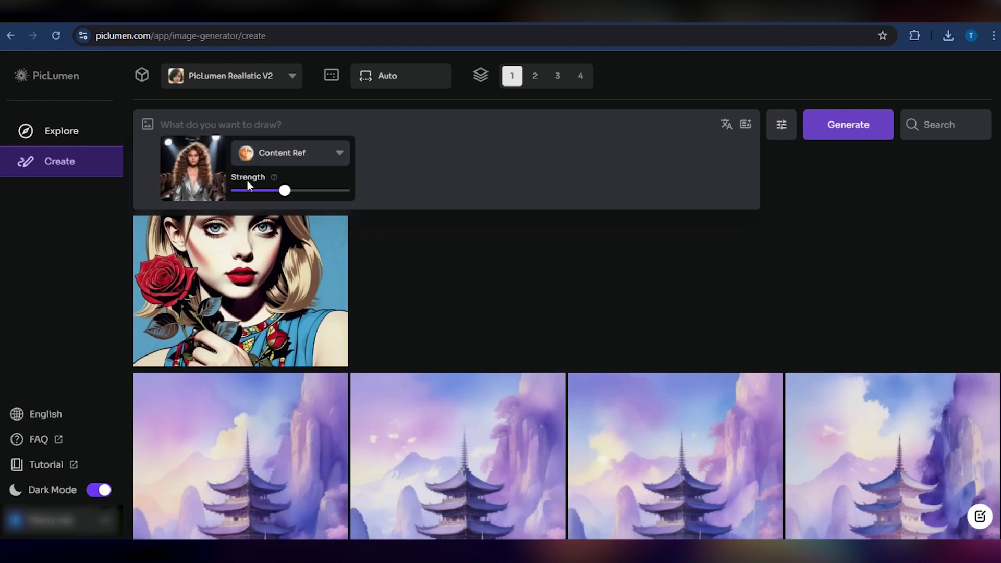
left_click(340, 154)
left_click(313, 234)
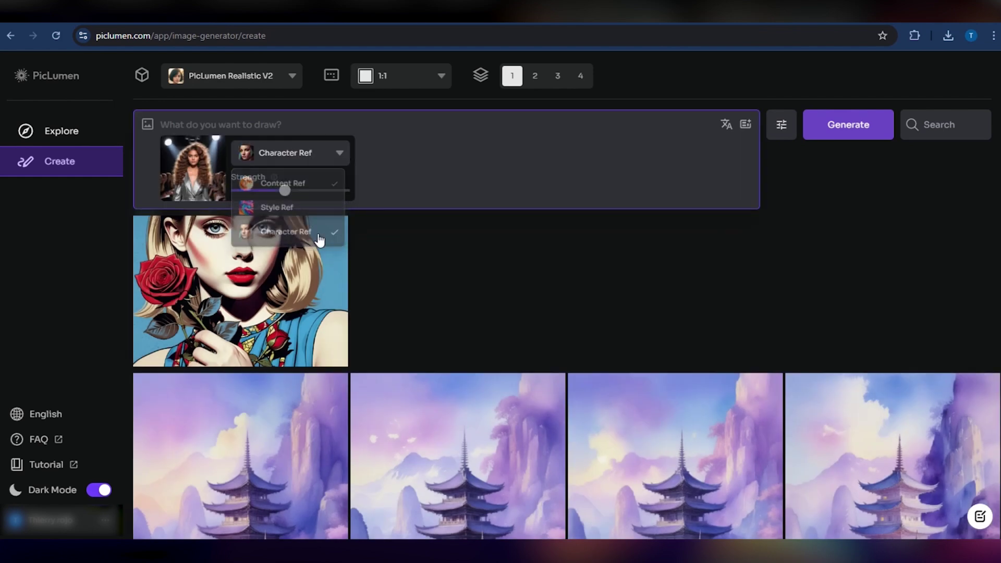
left_click_drag(299, 191, 320, 191)
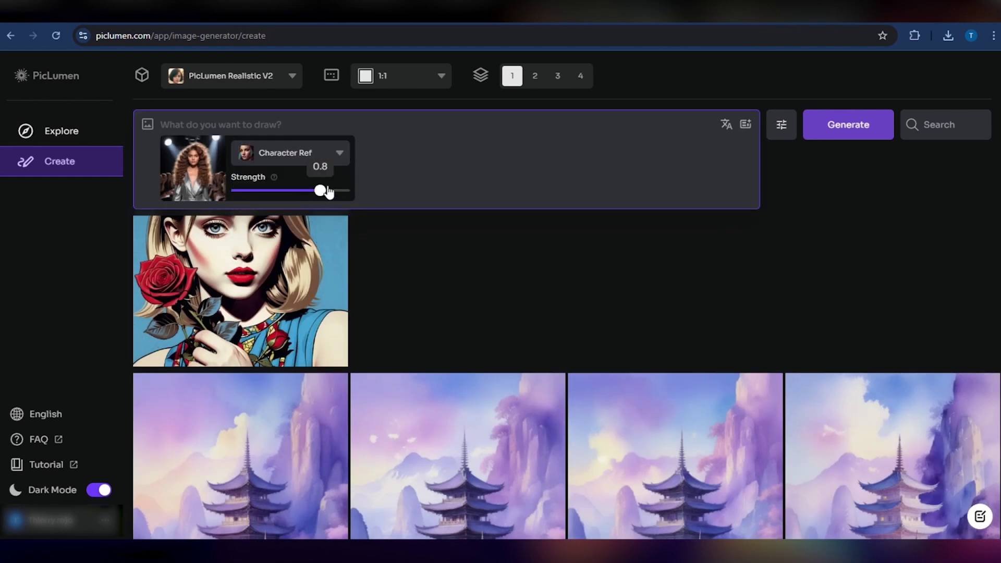
Enter the prompt "beautiful girl with big green eyes in blue t-shirt walking the street in rainy night"
left_click(289, 129)
type("beautiful girl with big green eyes in blue t-shirt walking the street in rainy night")
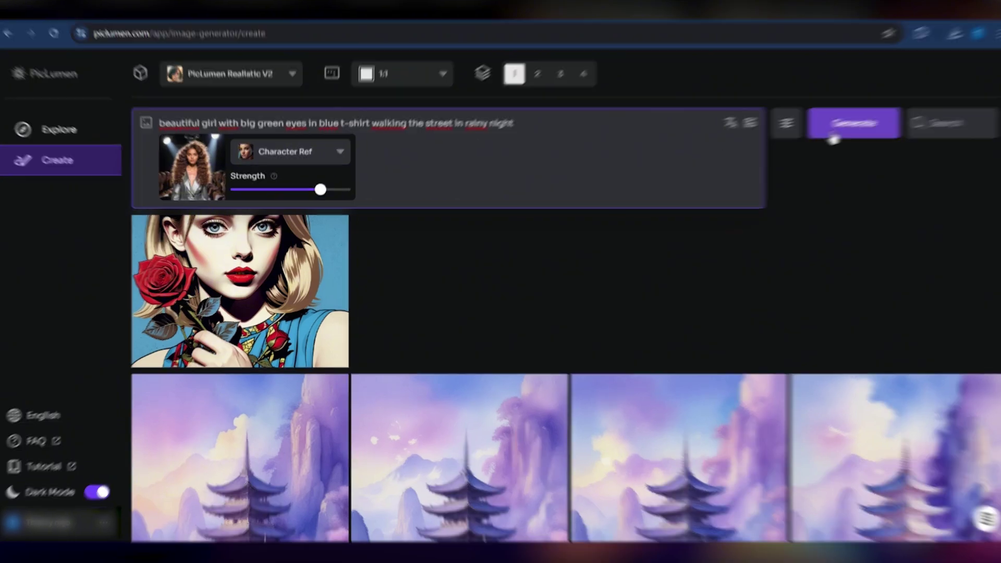